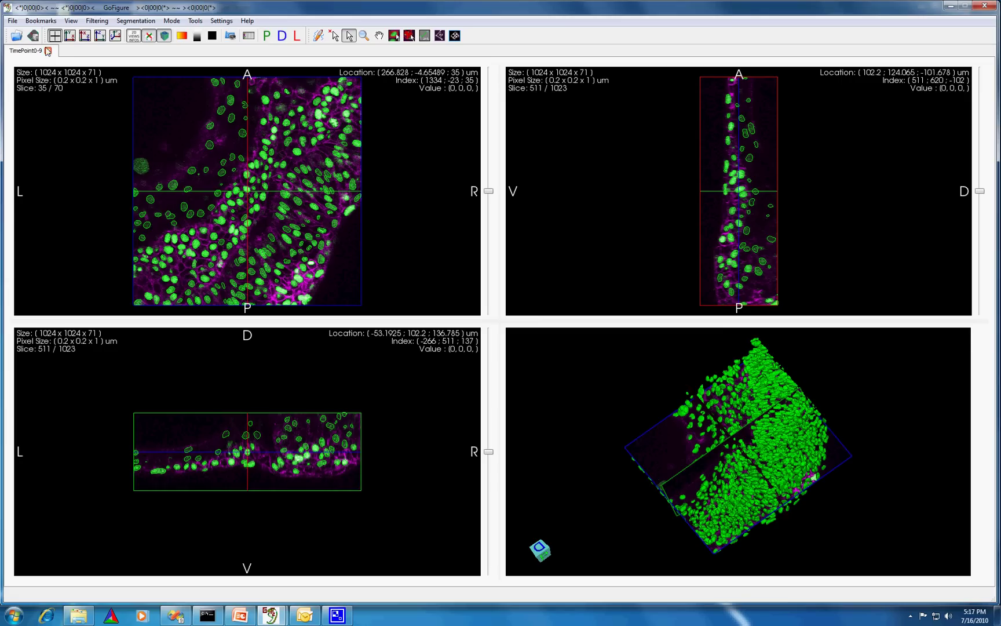
left_click(12, 21)
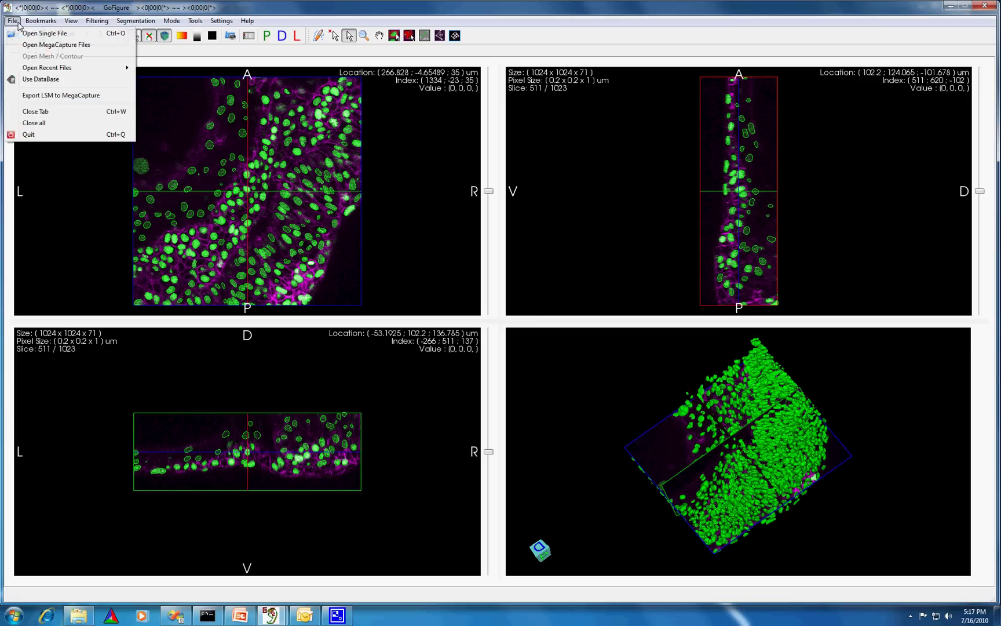
mouse_move(69, 22)
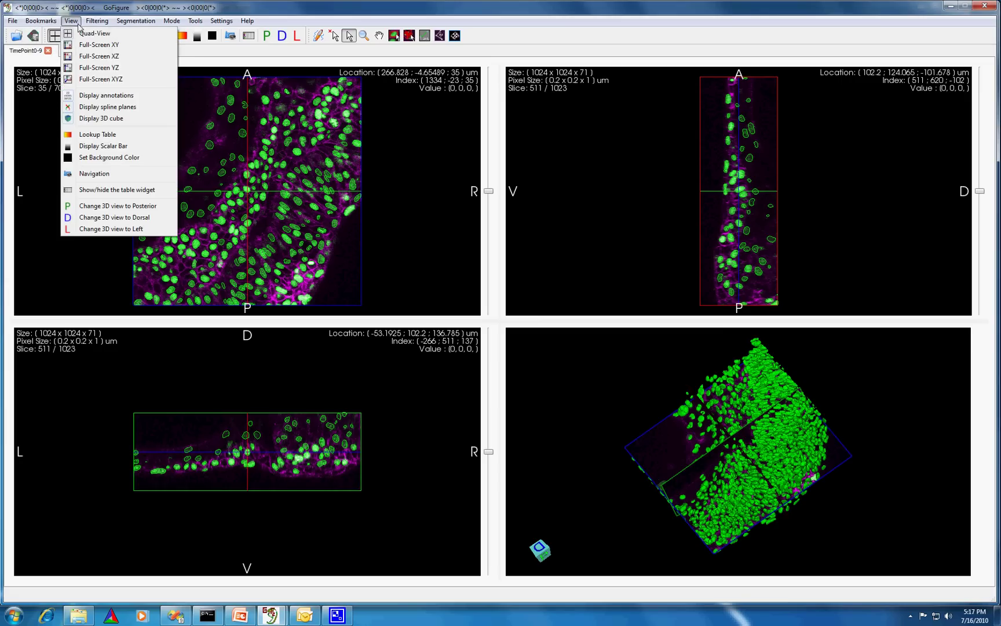
left_click(119, 23)
mouse_move(164, 25)
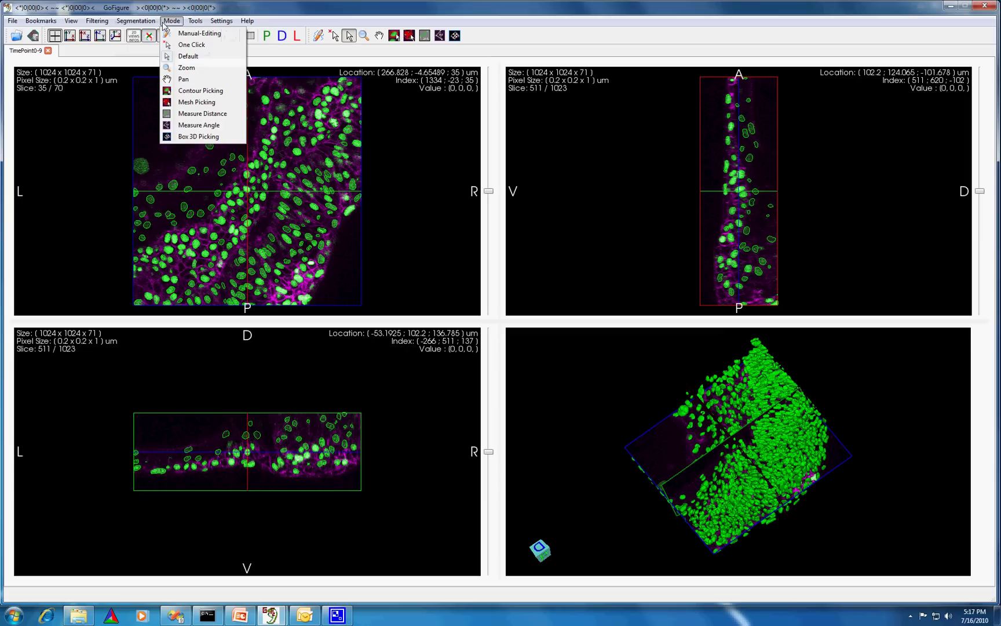
left_click(197, 22)
left_click(197, 22)
left_click(163, 53)
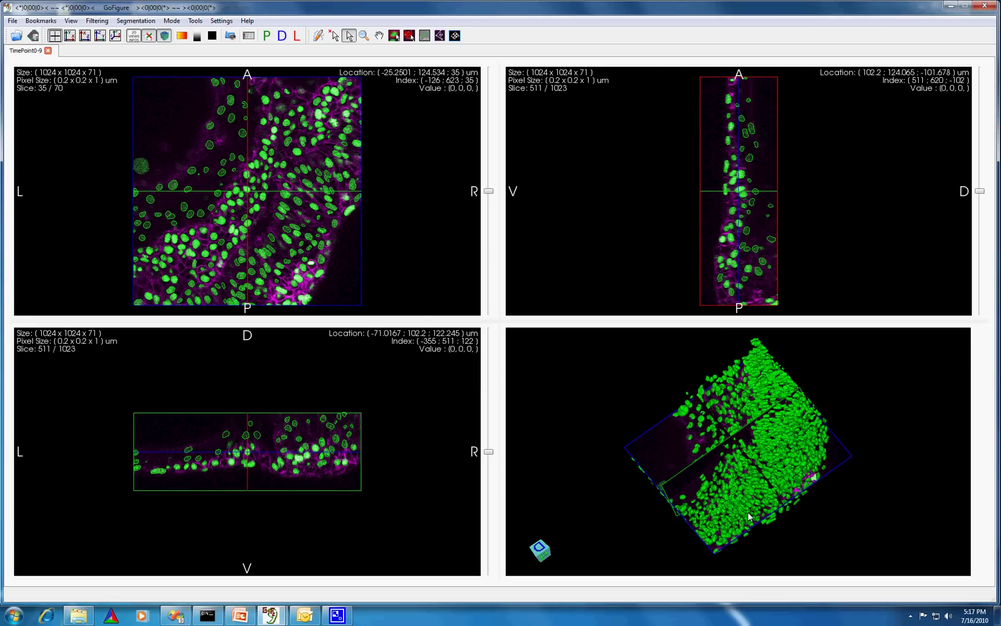
- Show the slice navigation controls and display the 3D view full-screen
left_click_drag(748, 516, 863, 423)
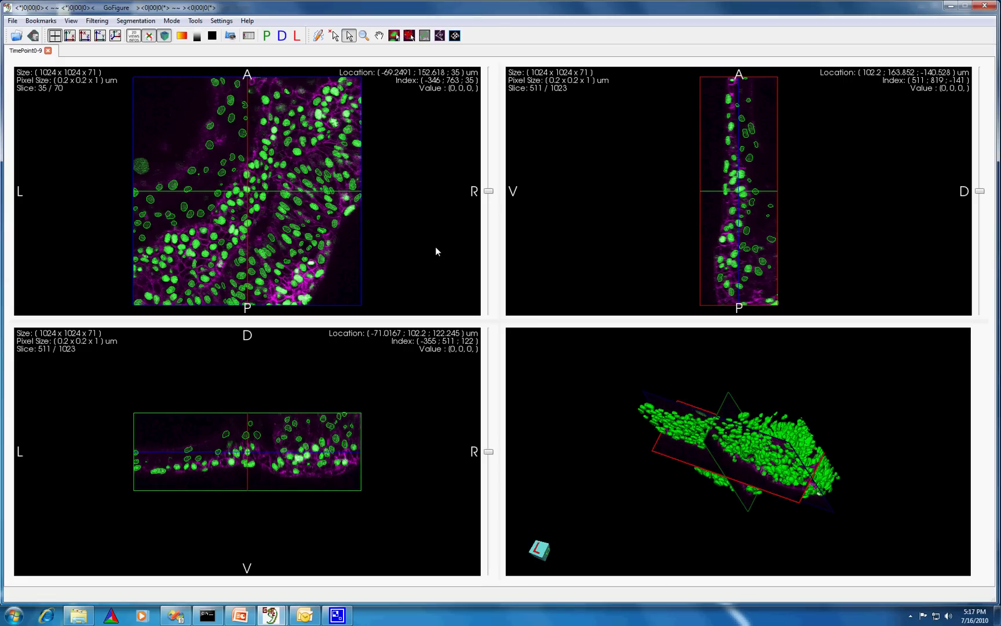
left_click(230, 36)
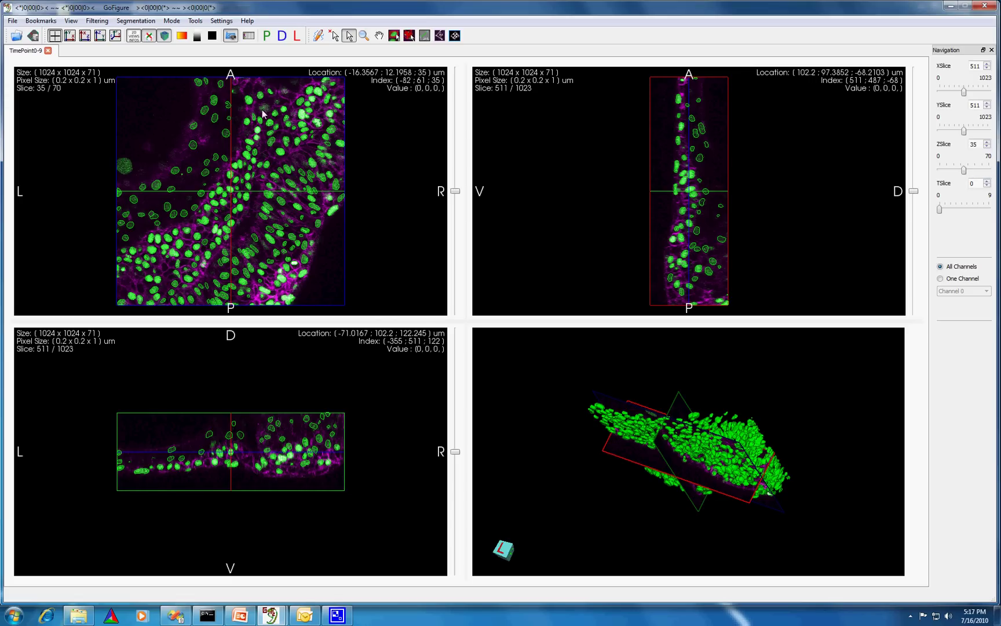
left_click(115, 36)
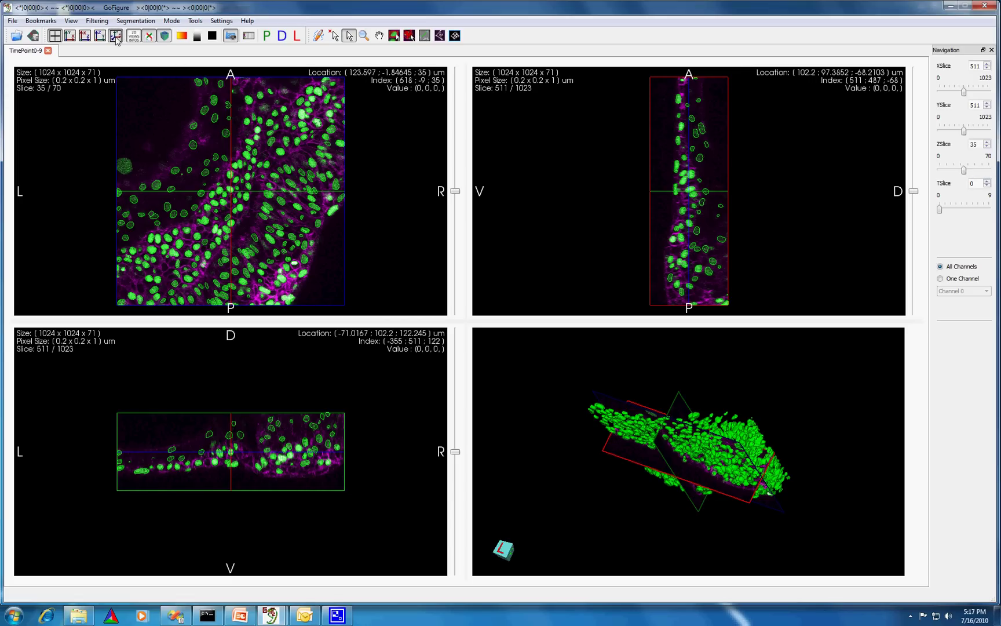
- Examine the segmented nuclei meshes in the full-screen 3D view up close and from several angles
left_click_drag(487, 296, 459, 341)
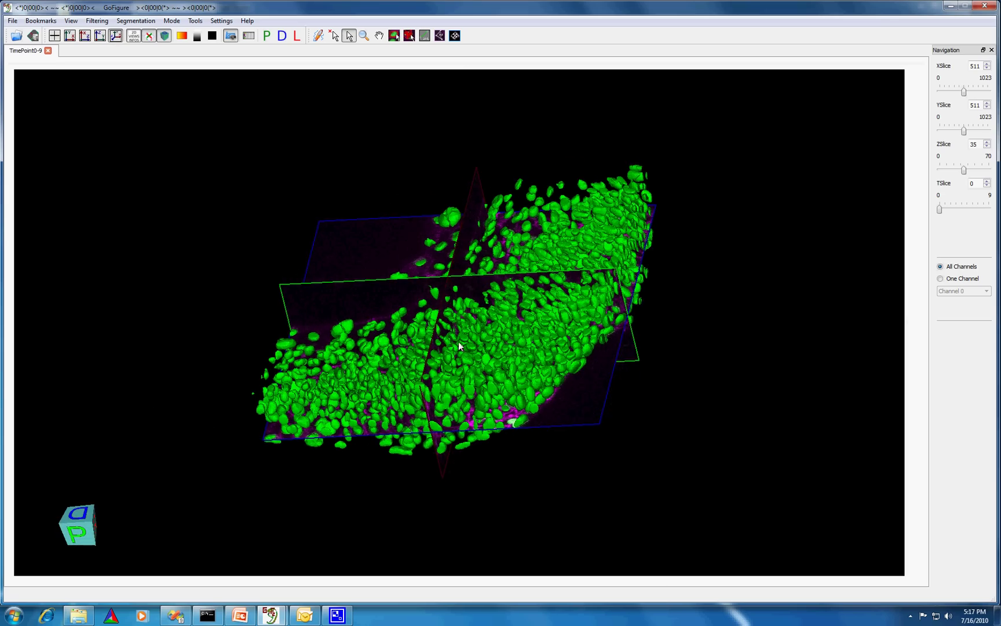
scroll(459, 341, "up", 3)
scroll(504, 341, "up", 3)
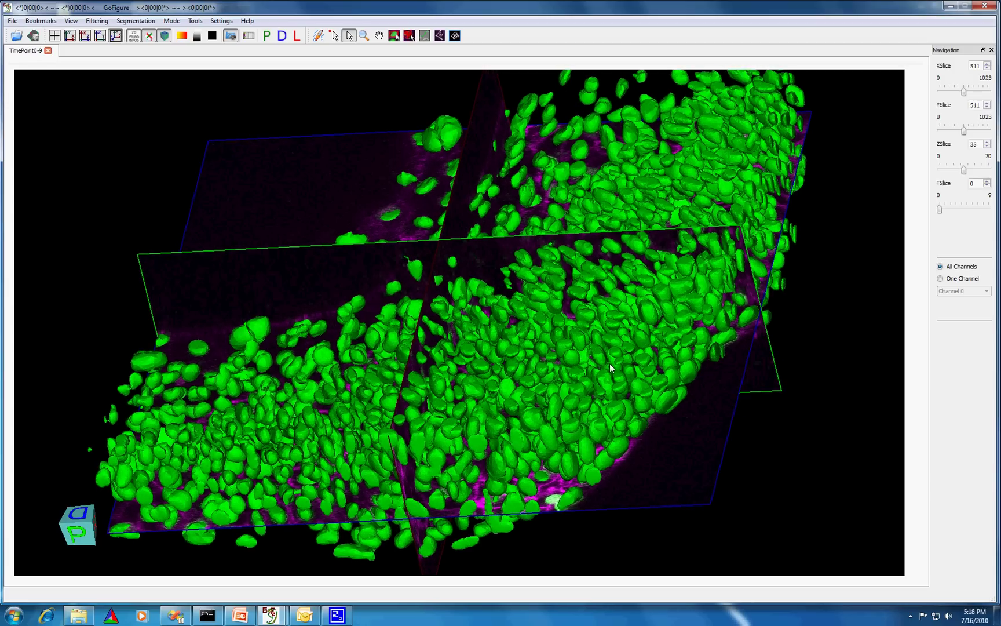
left_click_drag(590, 339, 427, 167)
left_click(195, 21)
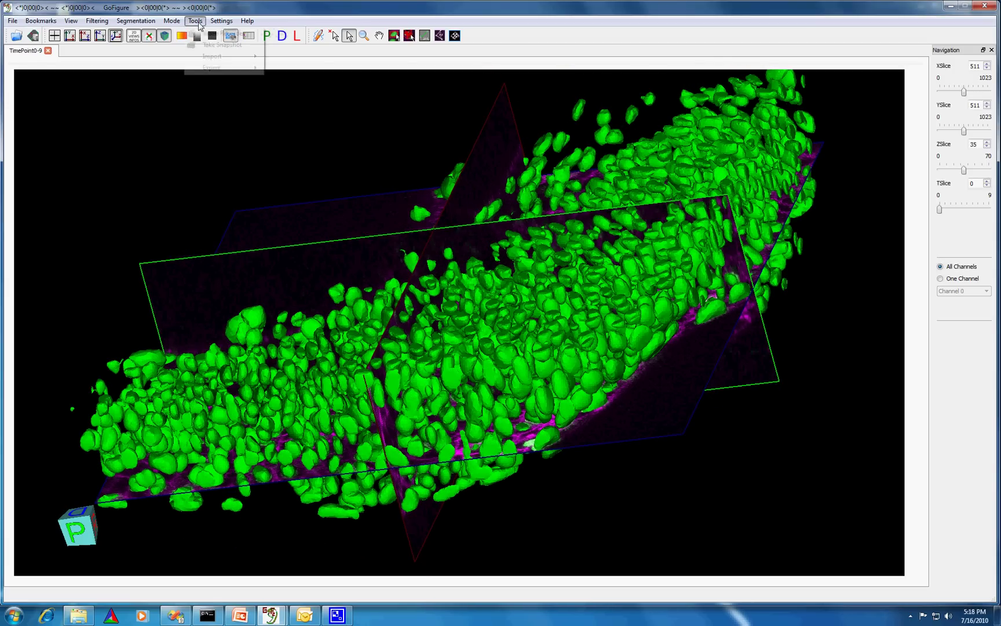
mouse_move(229, 57)
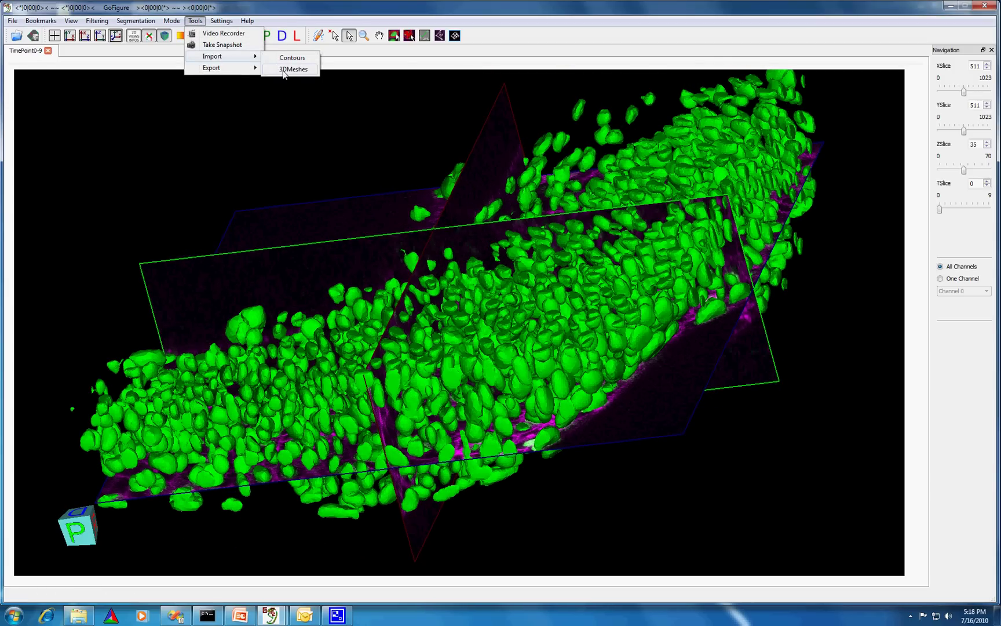
left_click(648, 298)
left_click_drag(649, 297, 468, 325)
left_click(12, 20)
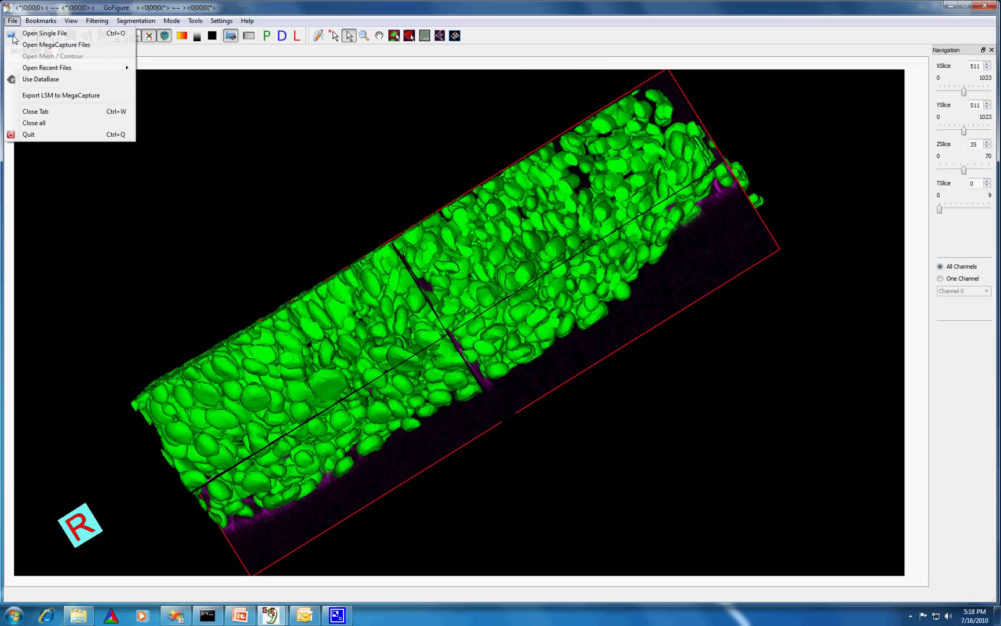
mouse_move(81, 68)
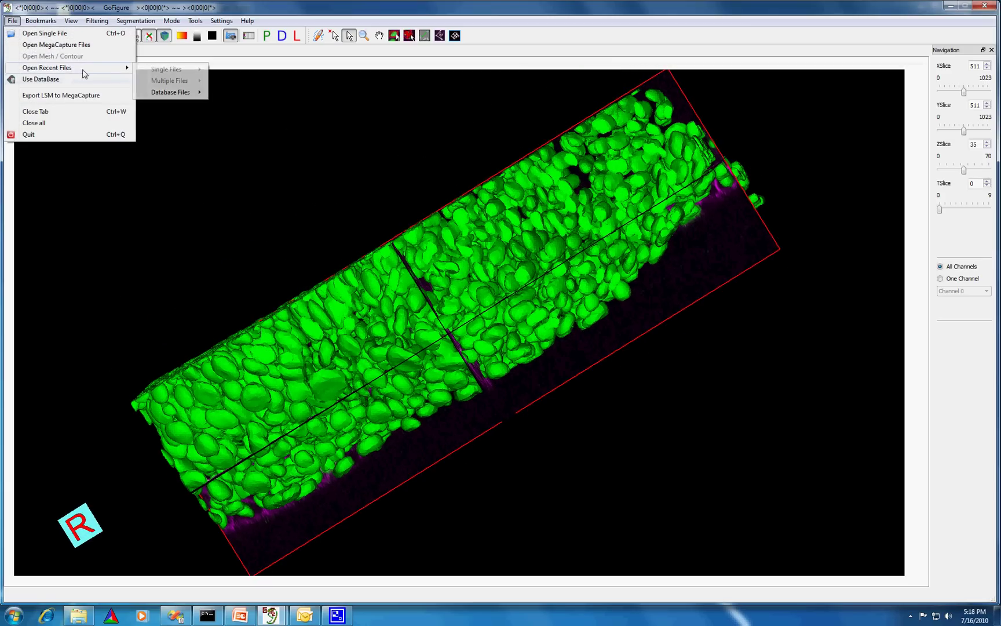
mouse_move(180, 94)
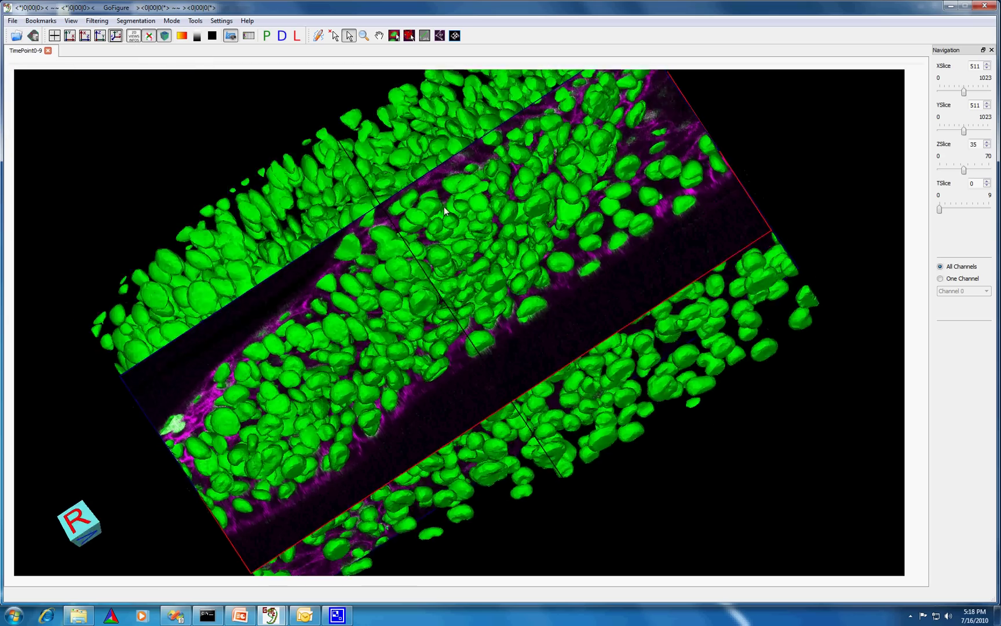
left_click_drag(443, 206, 246, 87)
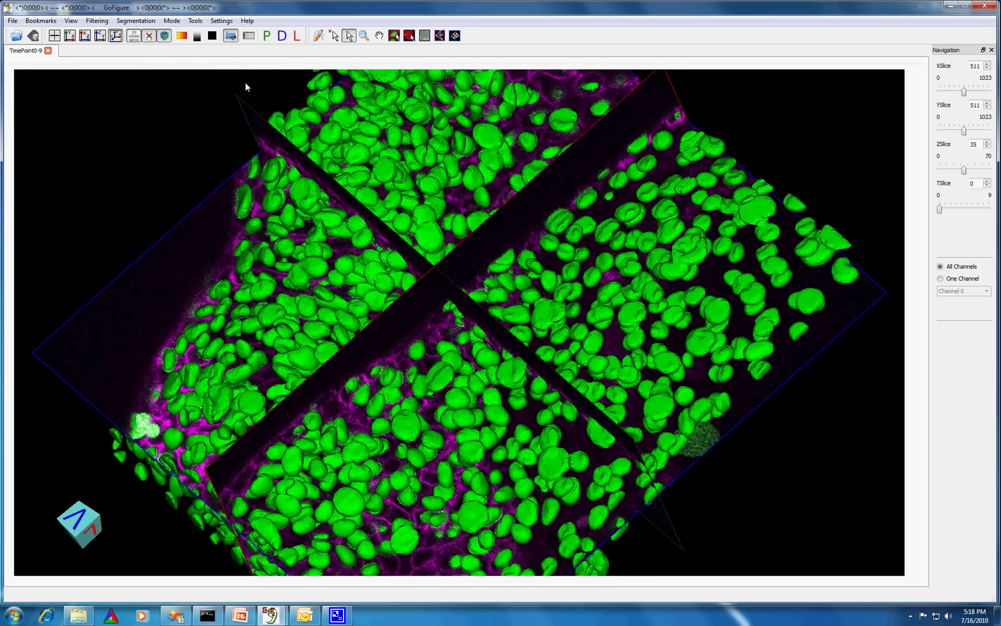
- Show the mesh data table and sort the meshes by surface area, largest first
left_click(249, 35)
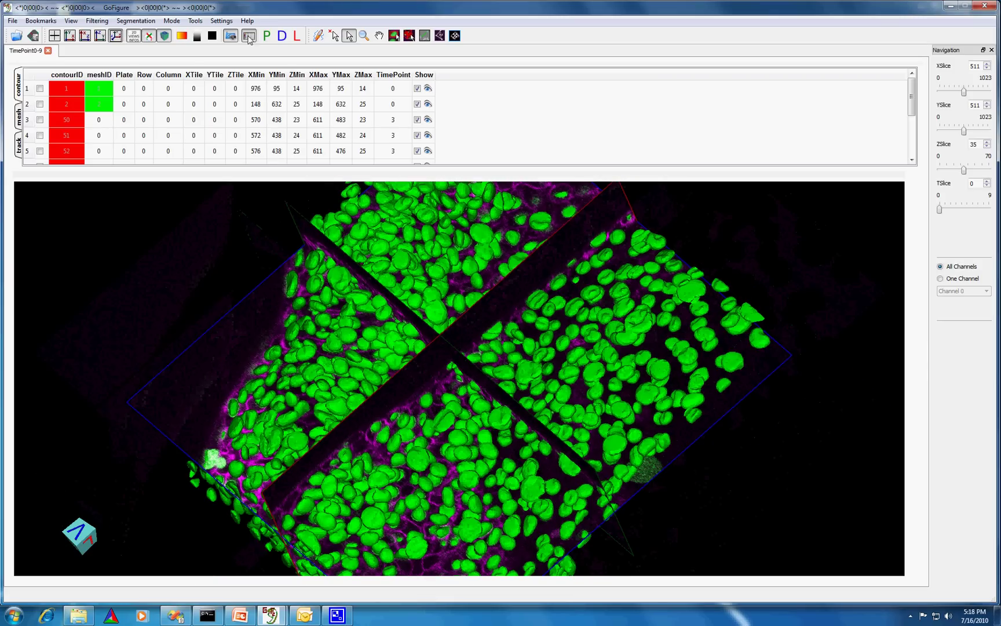
left_click(19, 119)
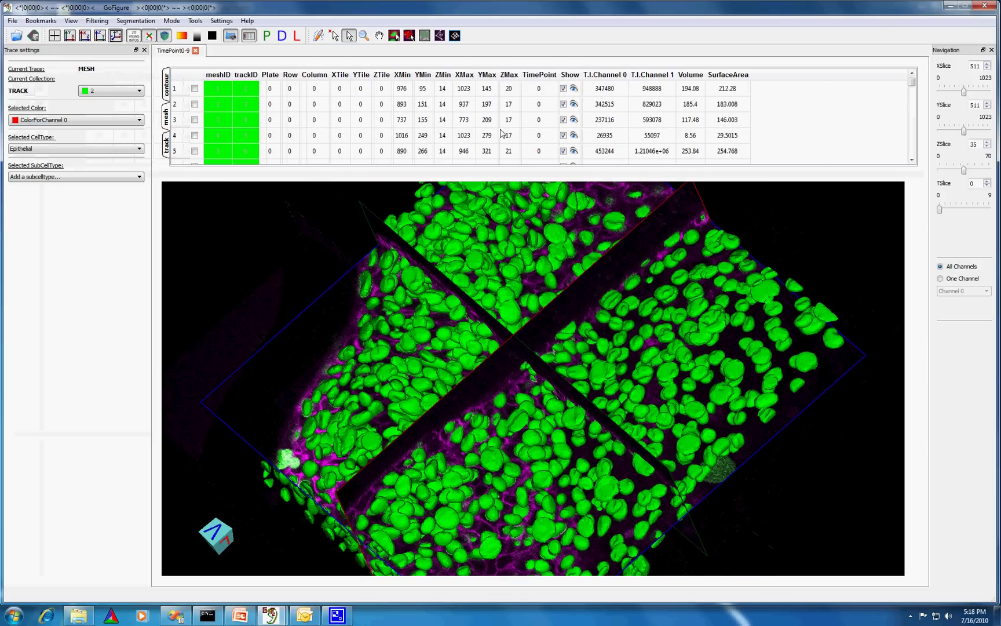
left_click(700, 77)
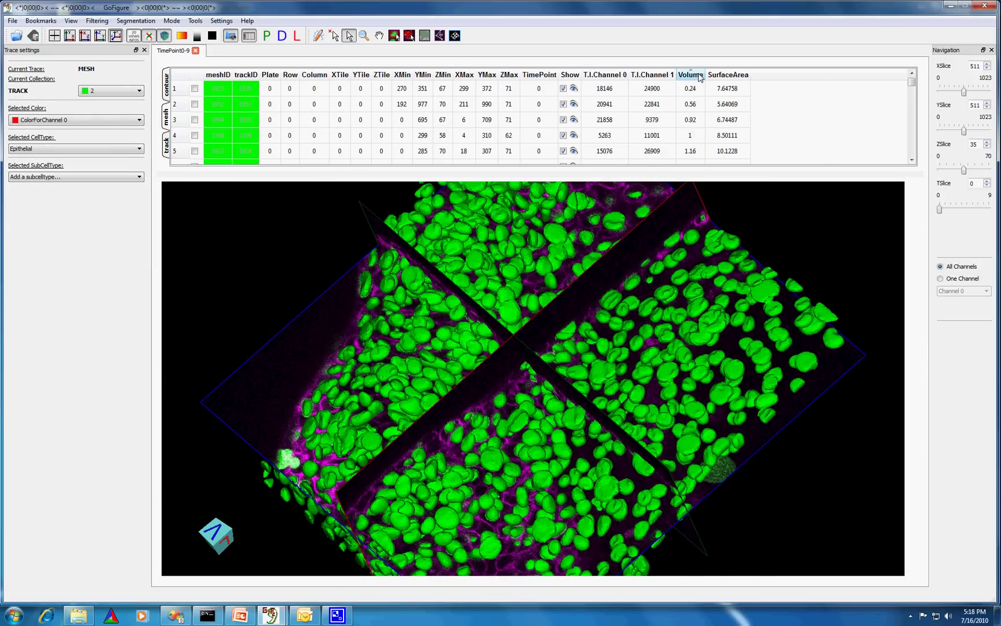
left_click(729, 77)
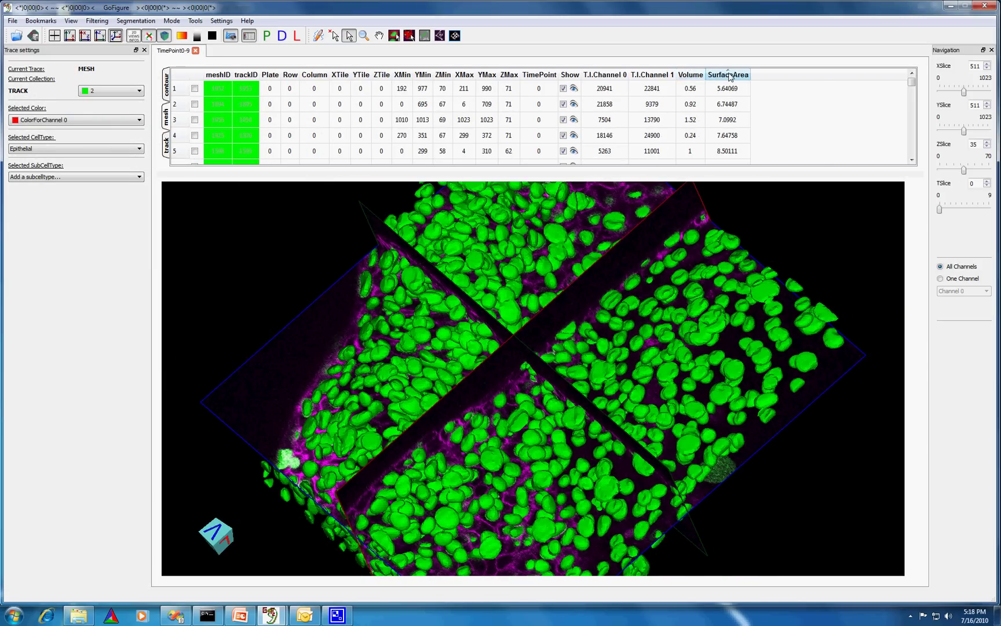
left_click(730, 78)
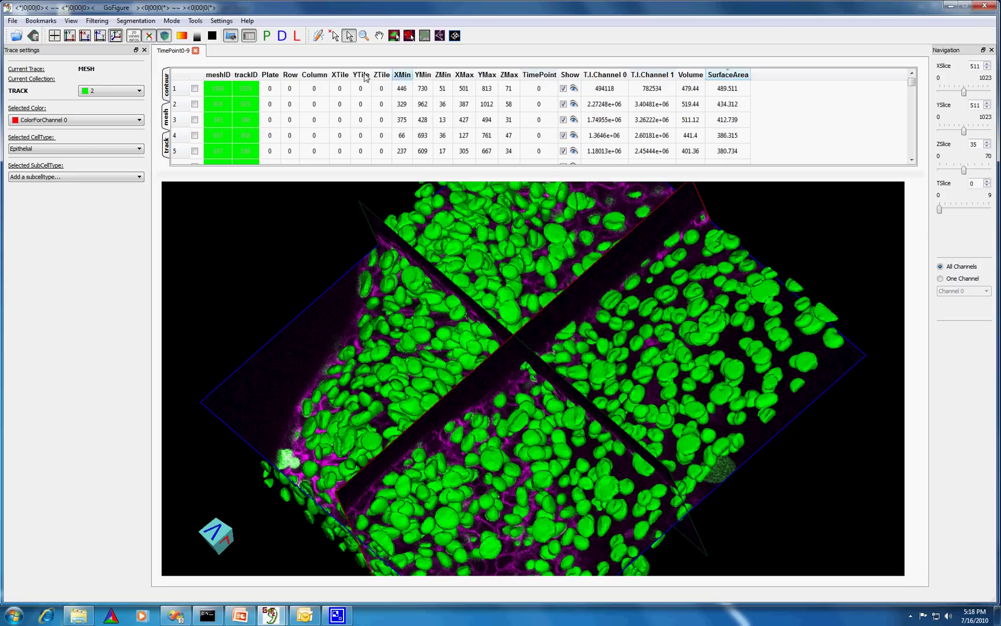
- Switch back to the quad view and sort the mesh table by volume, largest first
left_click(55, 35)
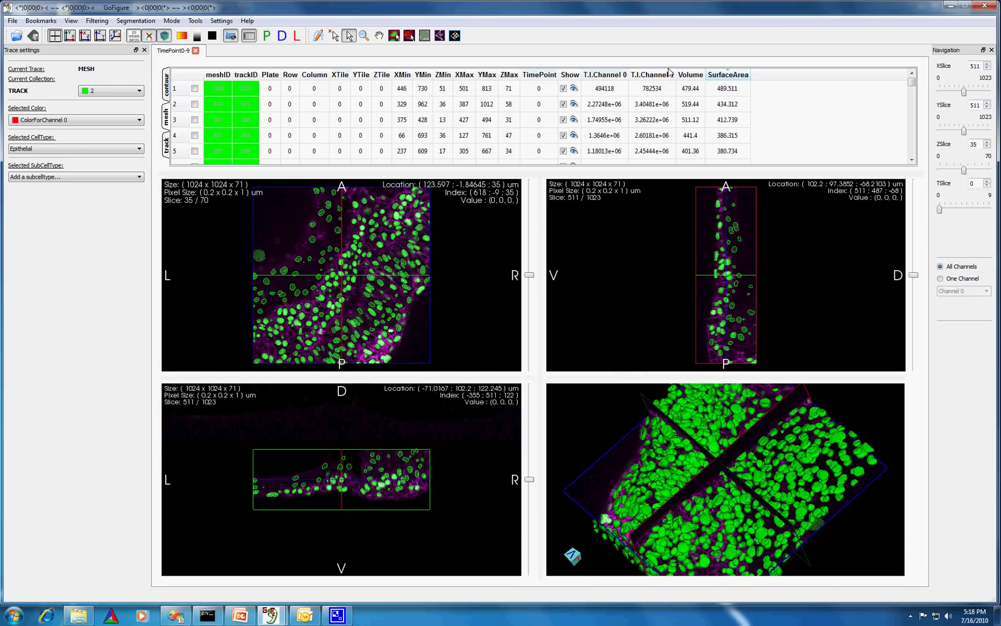
left_click(661, 93)
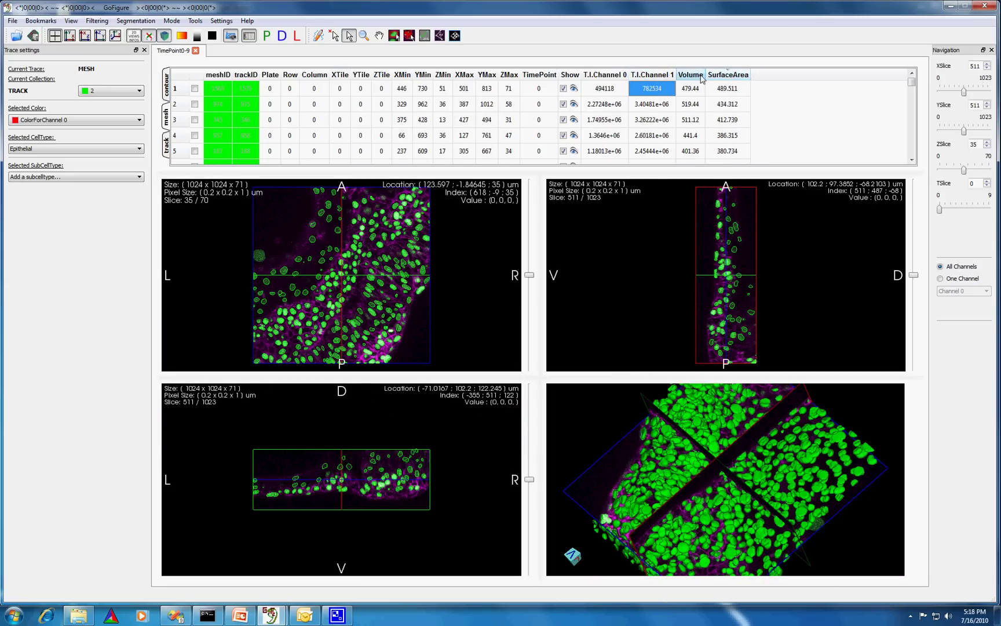
left_click(690, 75)
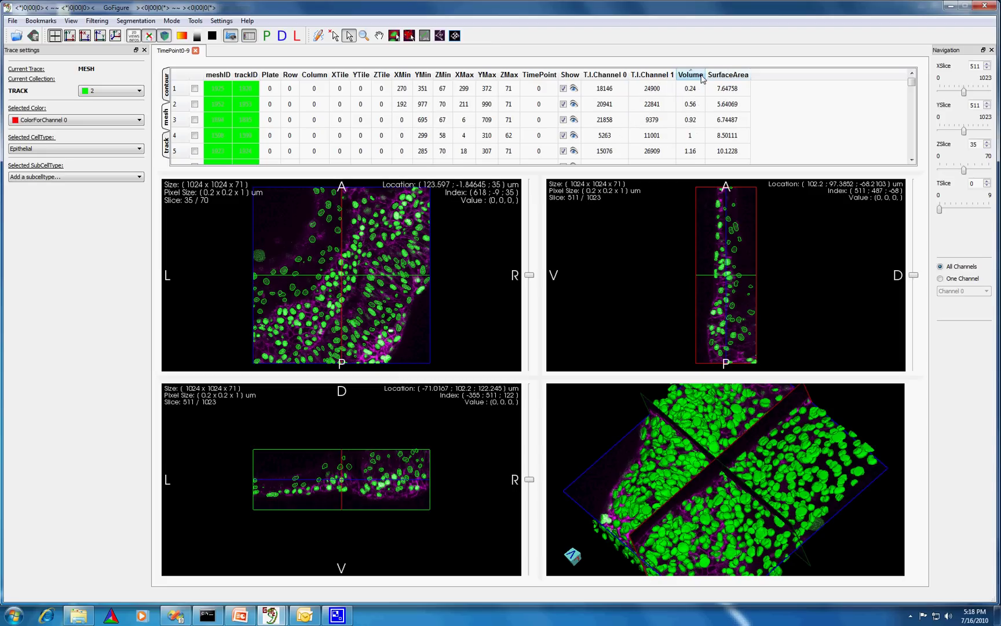
left_click(691, 75)
- Check the mesh with the largest volume in the table and go to its location in the views
left_click(197, 90)
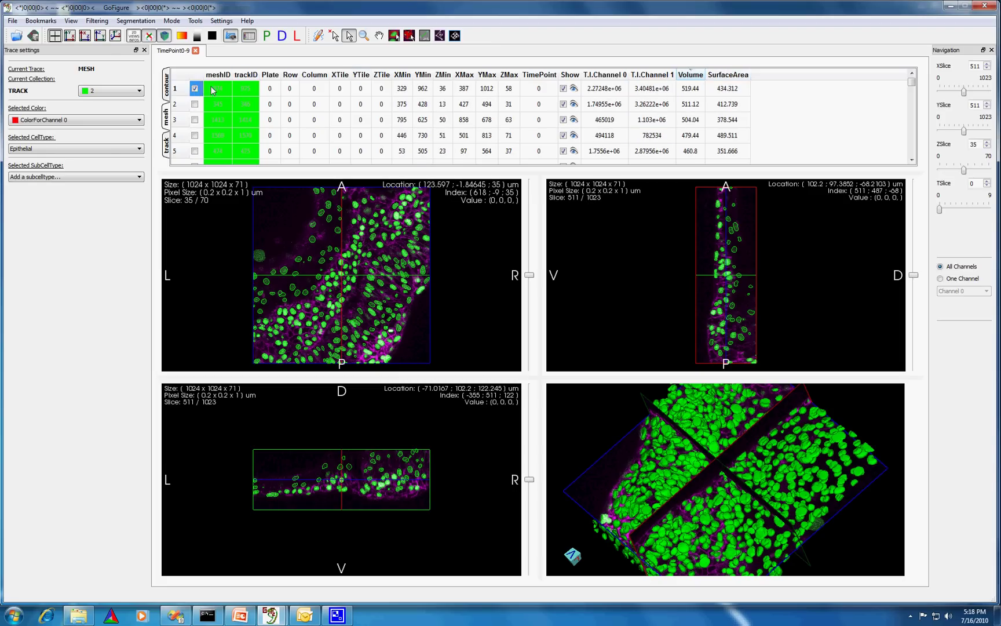
right_click(216, 87)
left_click(238, 101)
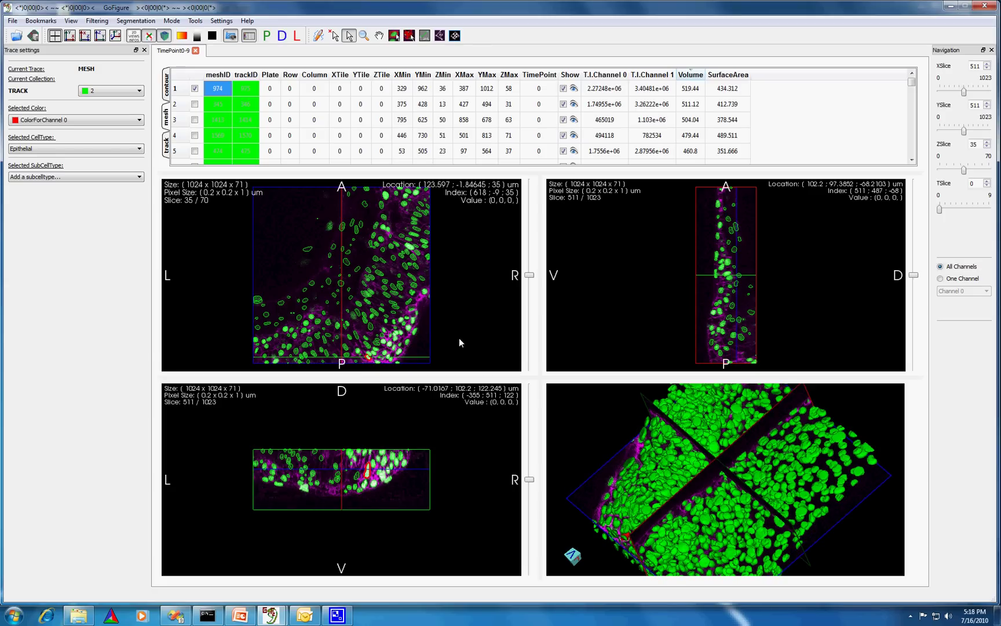
- Examine the highlighted mesh in the full-screen XY view, the quad view and up close in the full-screen 3D view
left_click(70, 36)
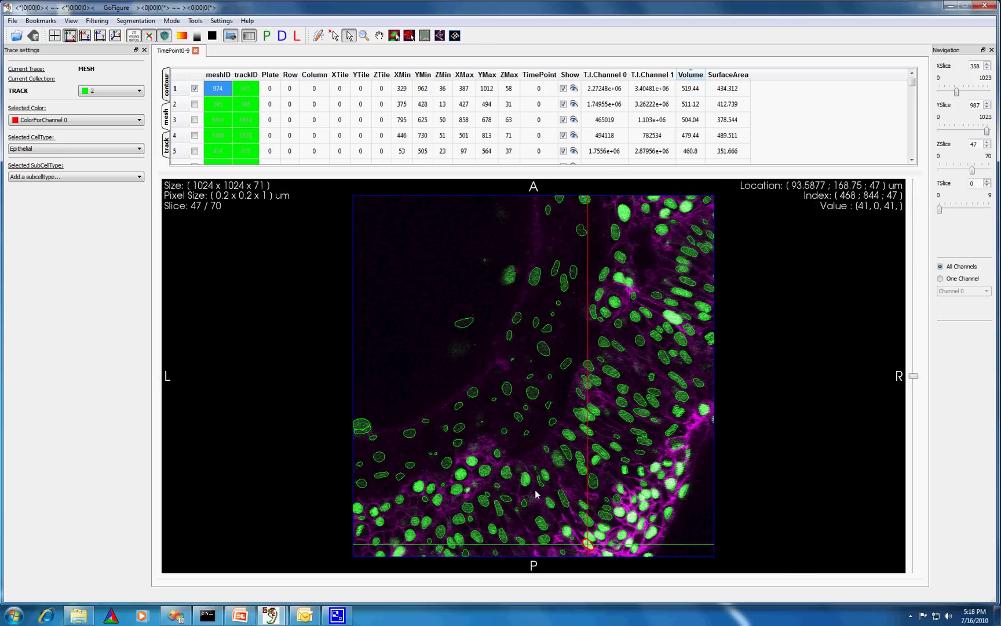
left_click(55, 36)
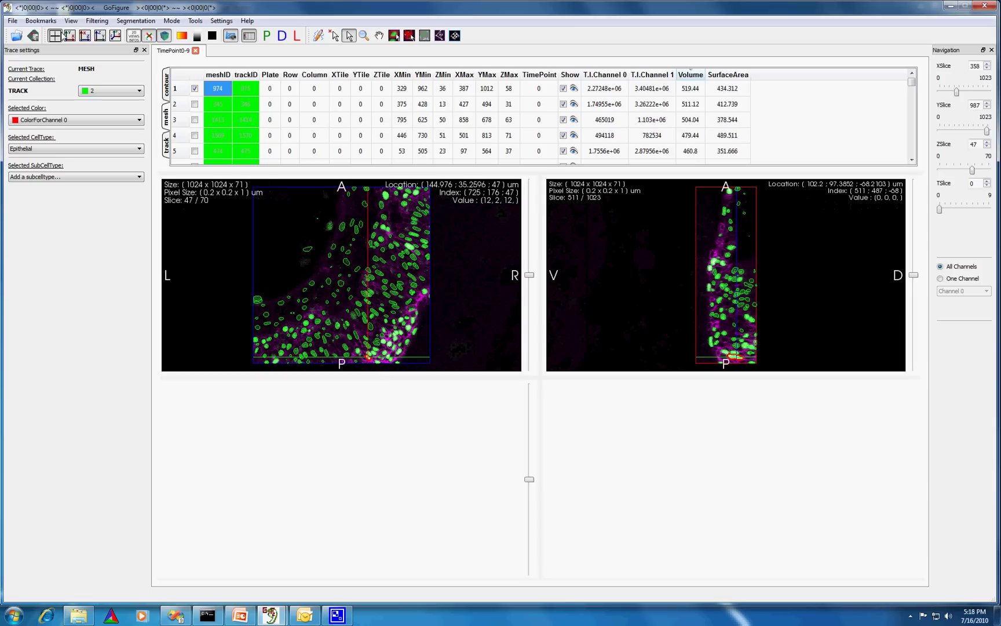
left_click_drag(696, 464, 770, 454)
scroll(775, 508, "up", 10)
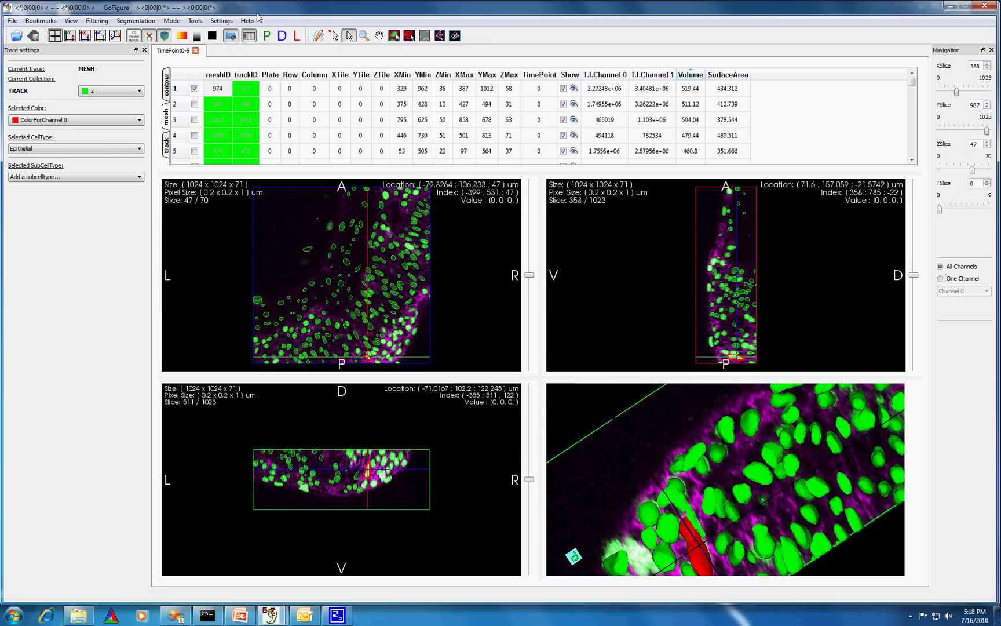
left_click(116, 36)
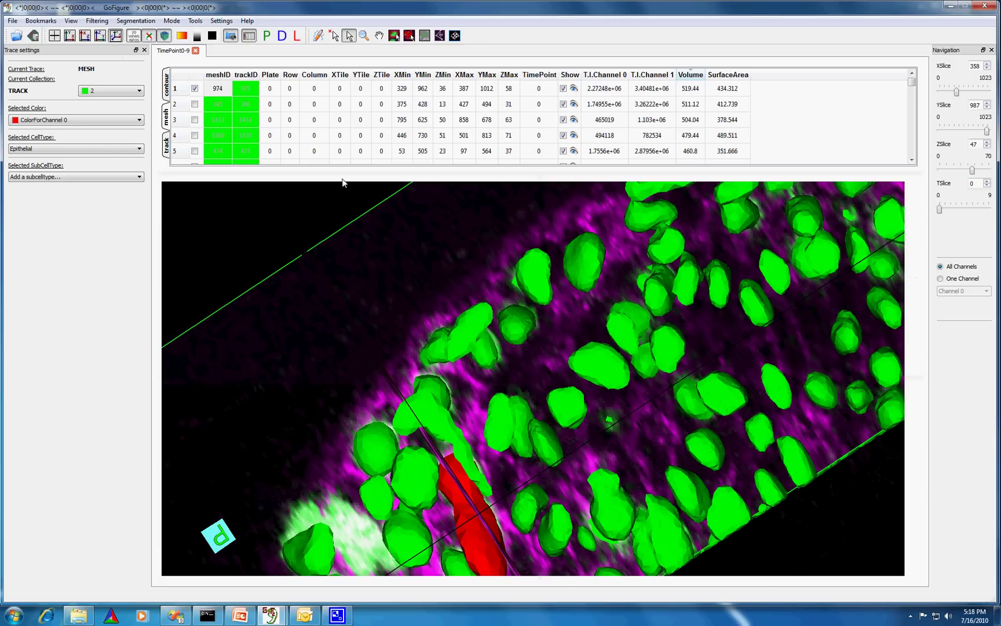
scroll(574, 332, "down", 6)
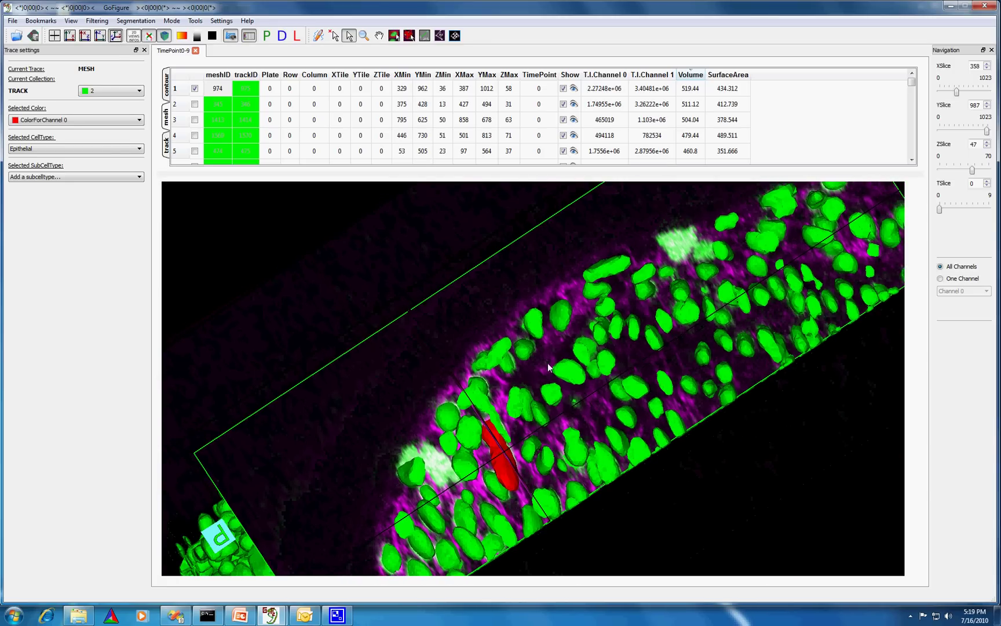
left_click_drag(568, 339, 558, 330)
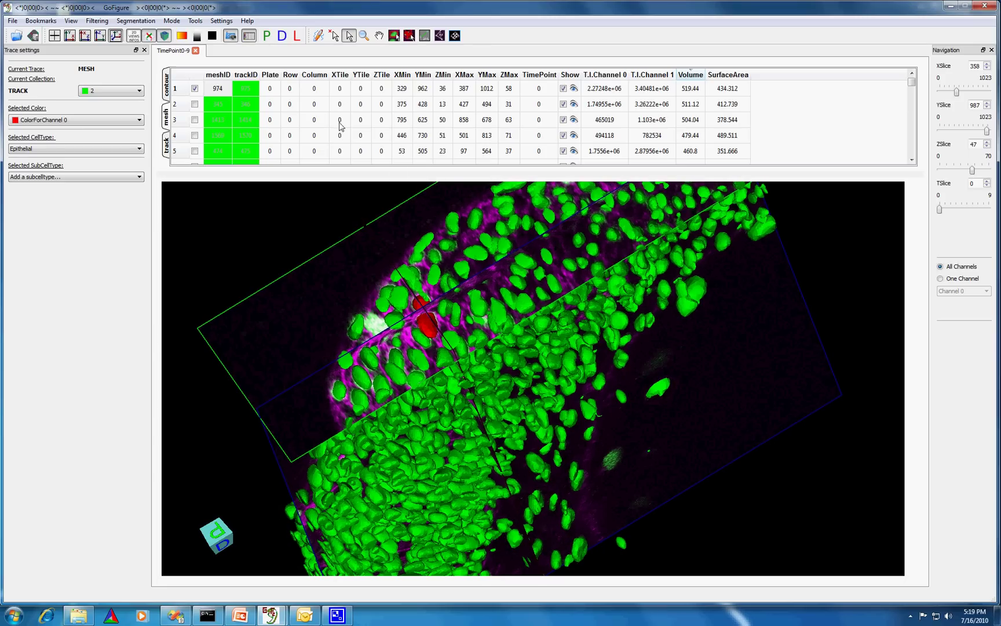
- Pick three more meshes directly in the 3D view with the Mesh Picking mode
left_click(409, 36)
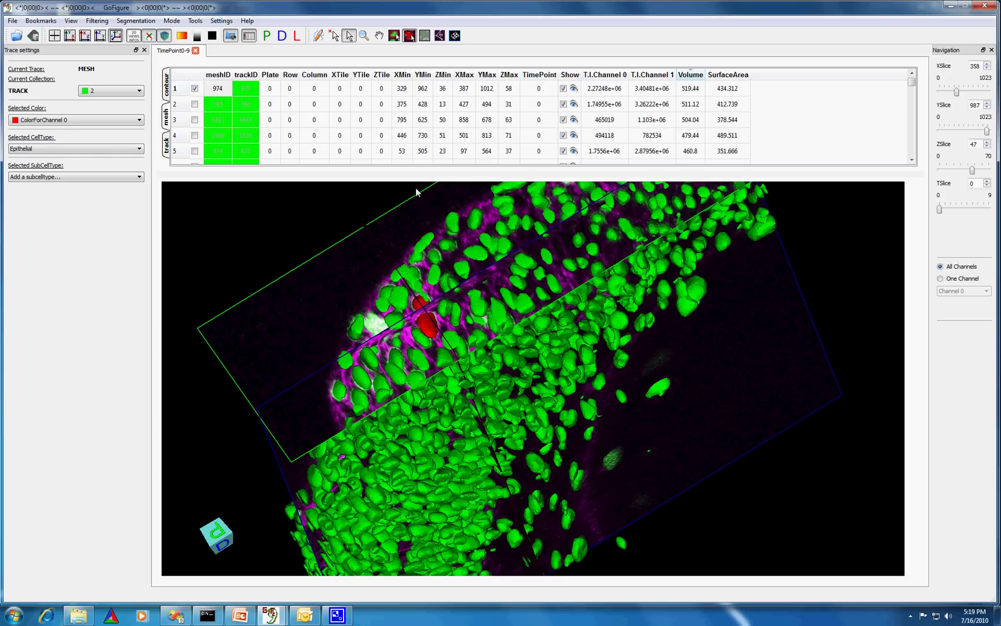
left_click(418, 433)
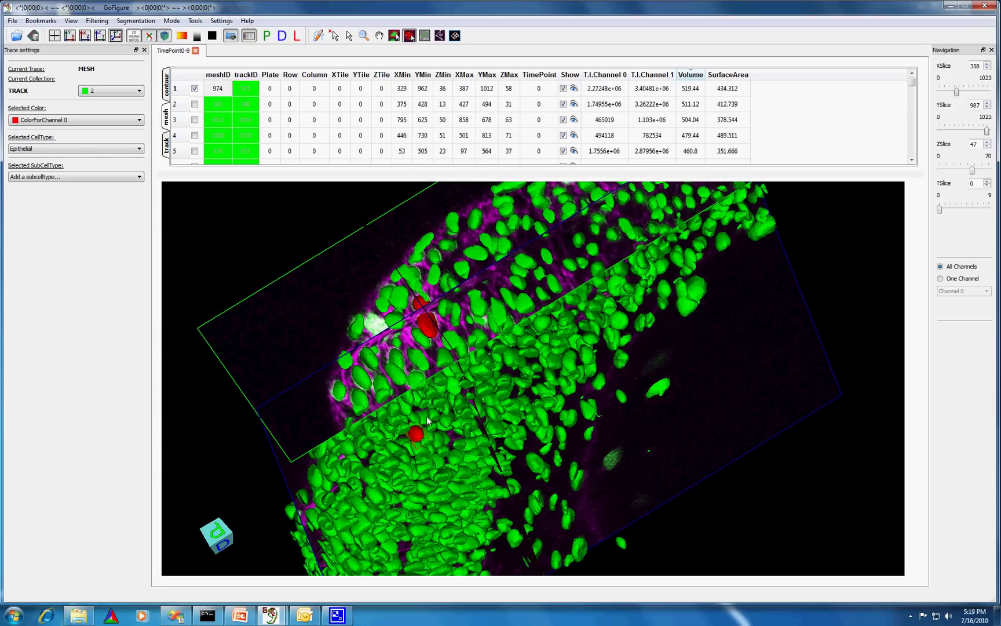
left_click(504, 297)
left_click(501, 247)
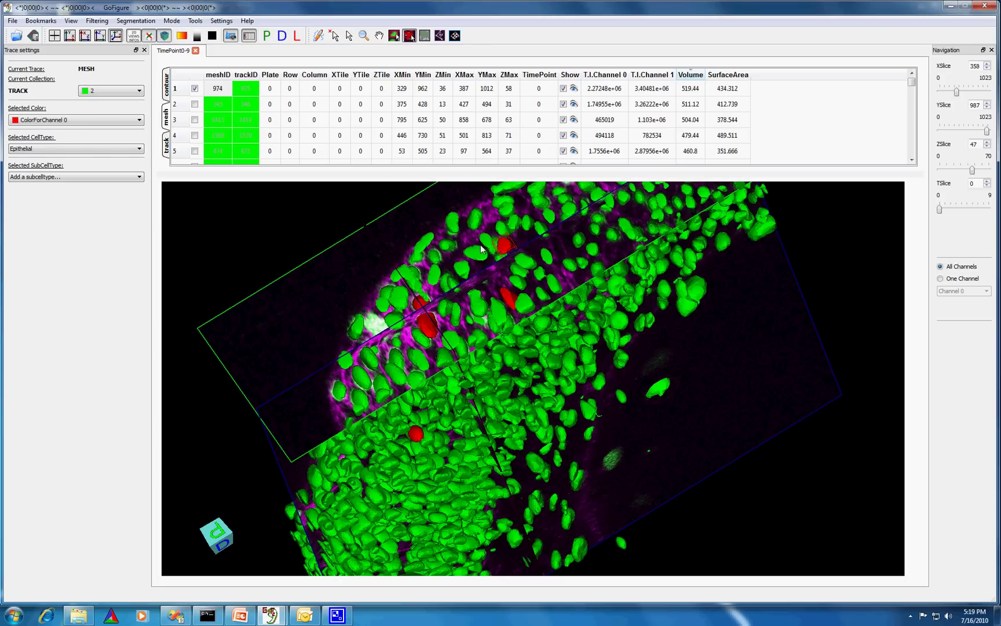
- Hide the largest-volume mesh through its Show setting in the mesh table and show it again
right_click(496, 105)
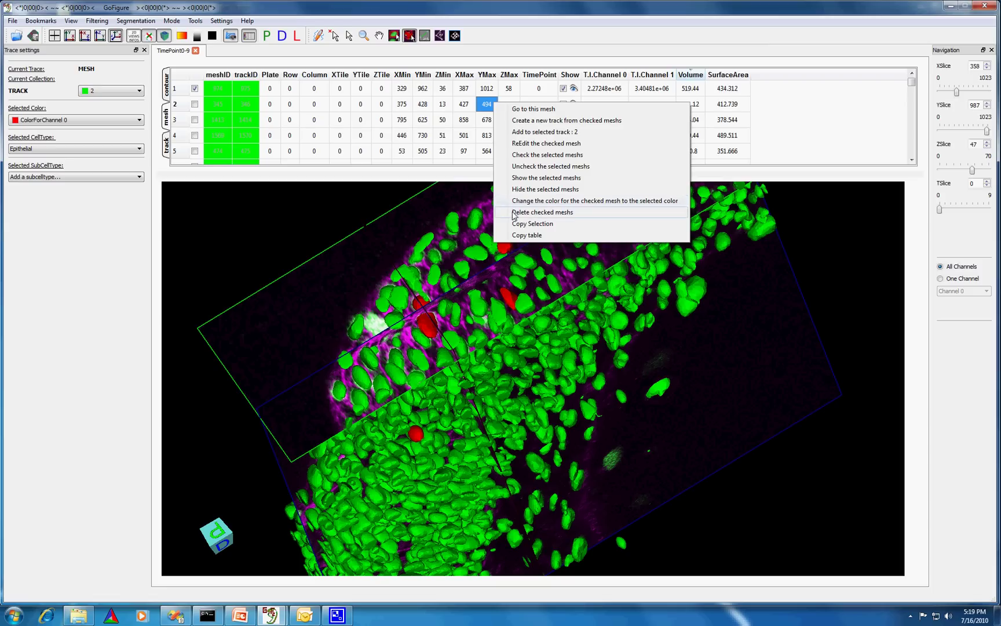
left_click(578, 94)
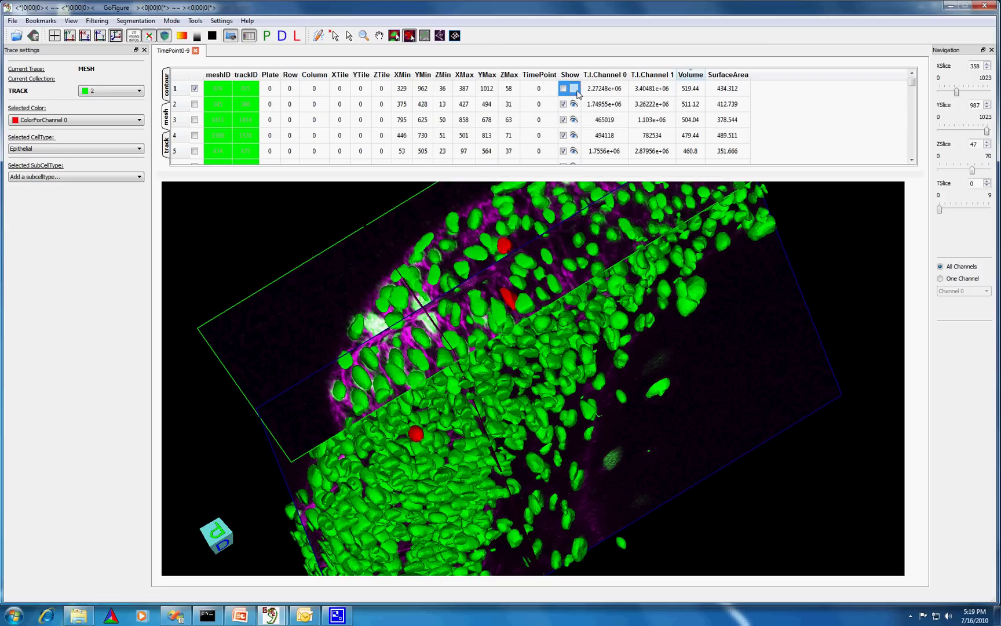
left_click(577, 94)
left_click(578, 94)
left_click(577, 95)
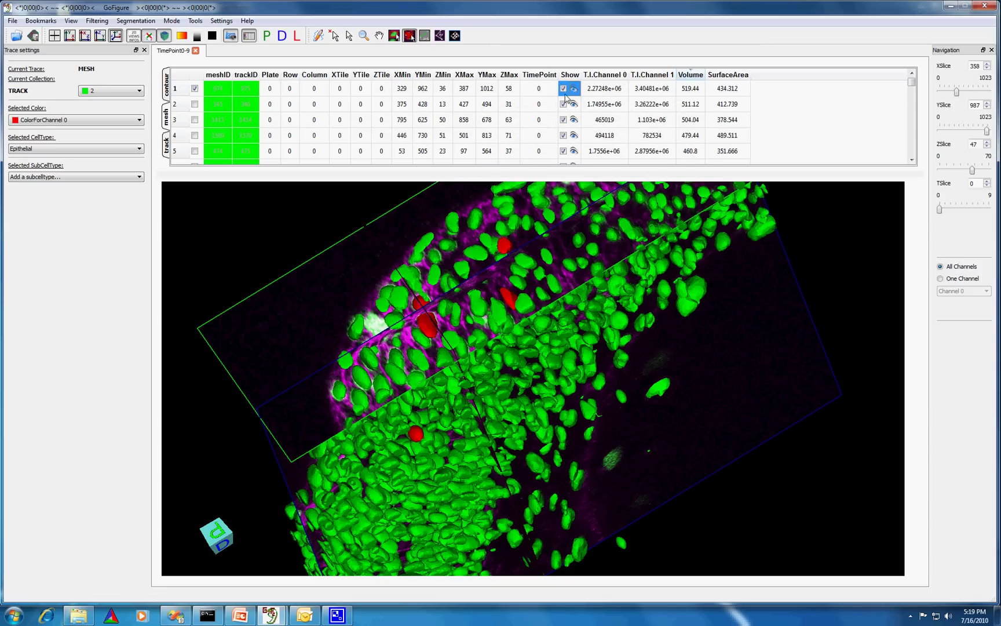
- Return to the quad view and, in default mode, view the whole segmented volume from another side in 3D
left_click(53, 36)
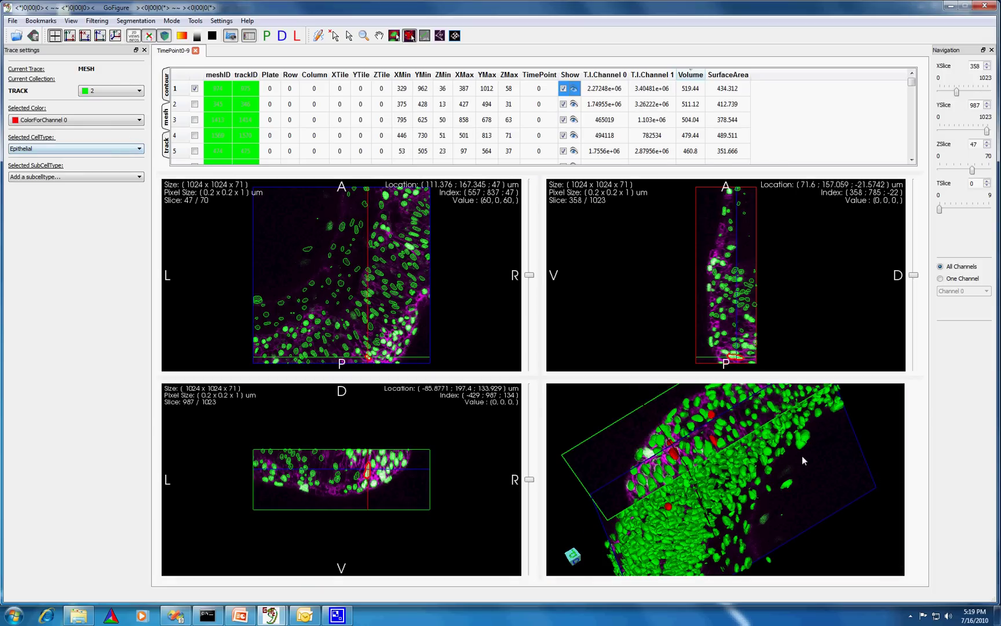
right_click_drag(803, 460, 779, 515)
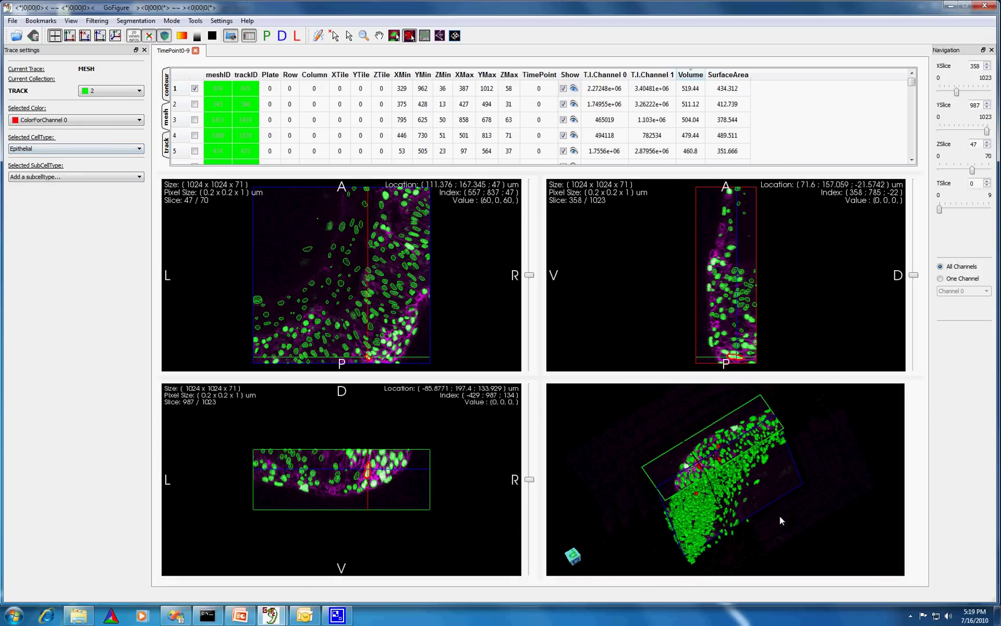
left_click(349, 36)
left_click_drag(703, 498, 631, 454)
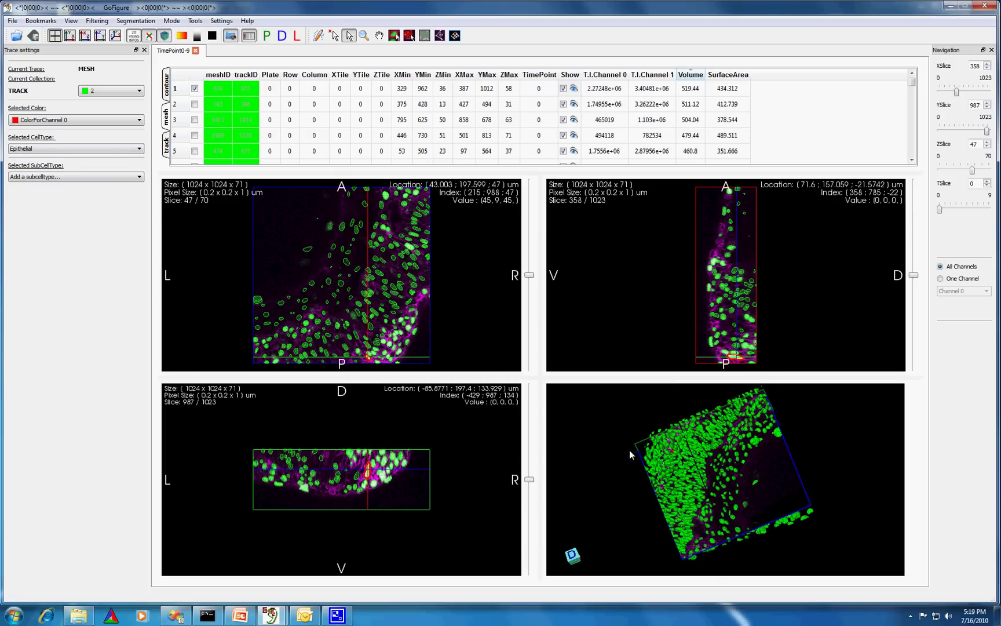
- Open the Dividing Cell bookmark and enlarge the dividing cell in the slice views
left_click(42, 22)
mouse_move(74, 57)
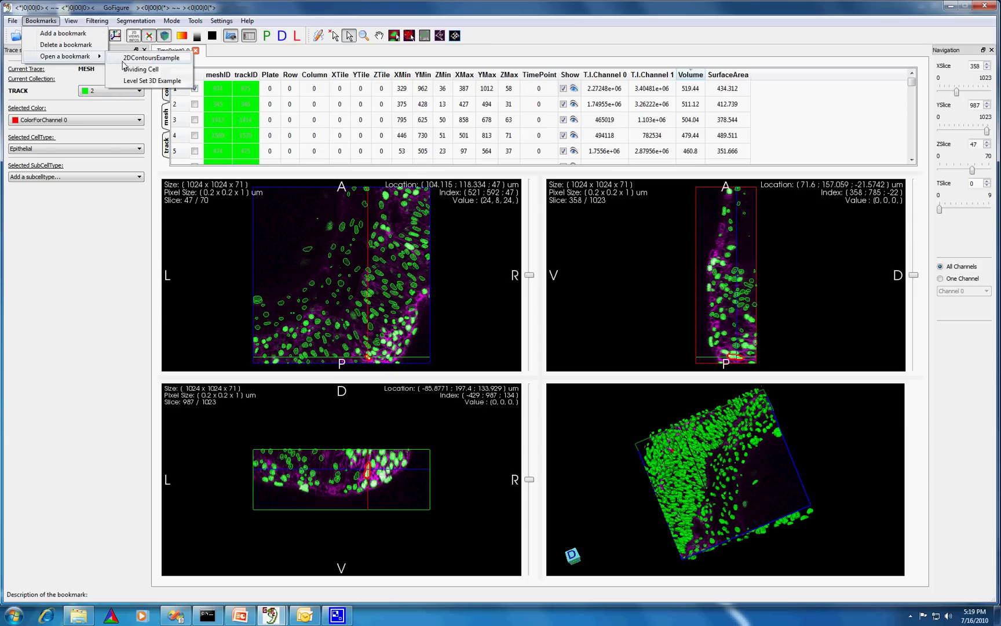
left_click(132, 70)
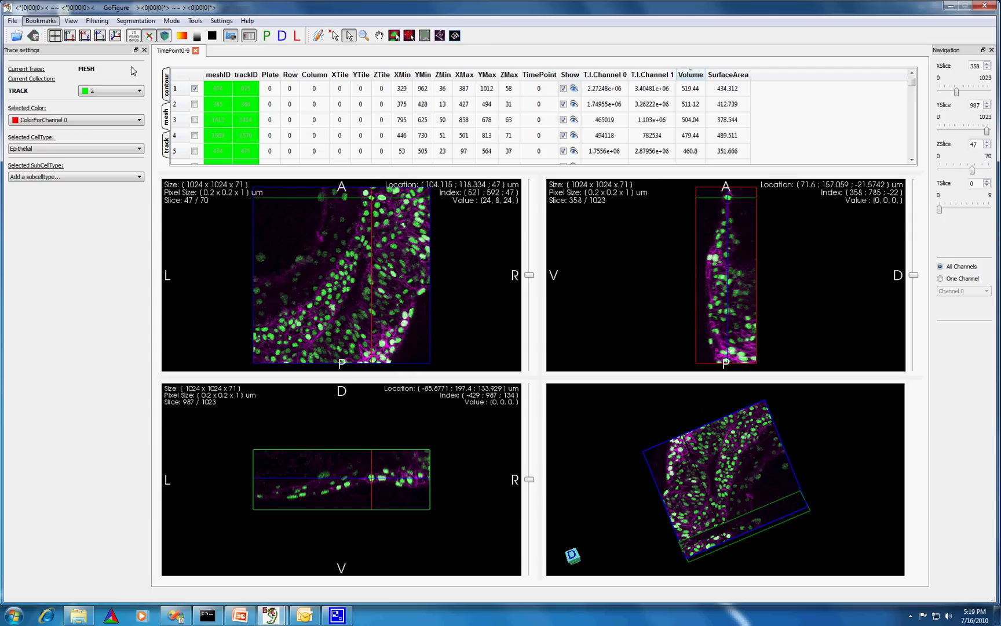
left_click(379, 35)
left_click_drag(408, 198, 429, 258)
left_click(364, 35)
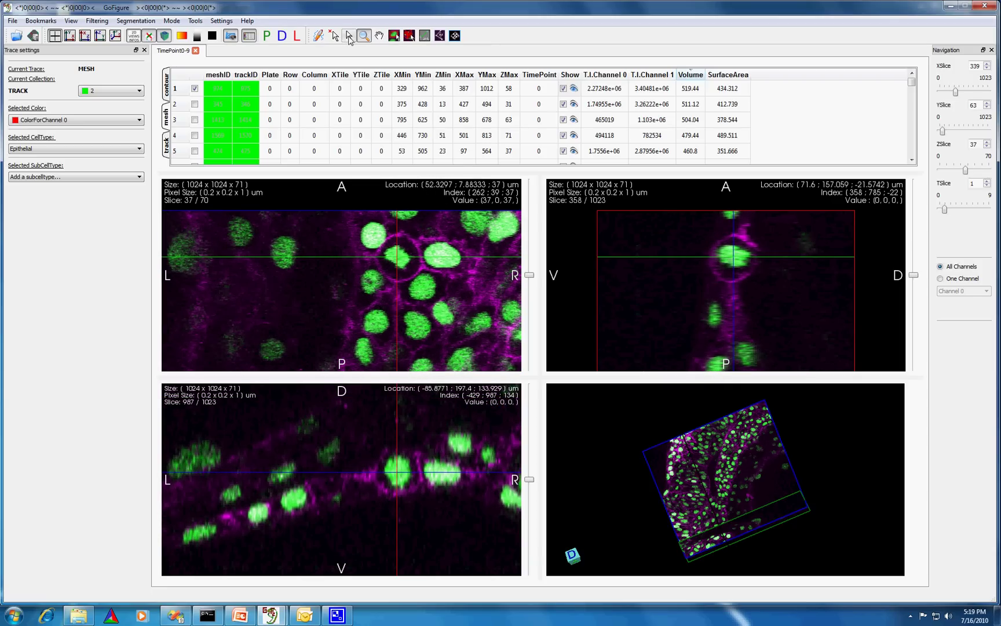
- Activate one-click segmentation and set a new red track as the current track for the mesh
left_click(333, 36)
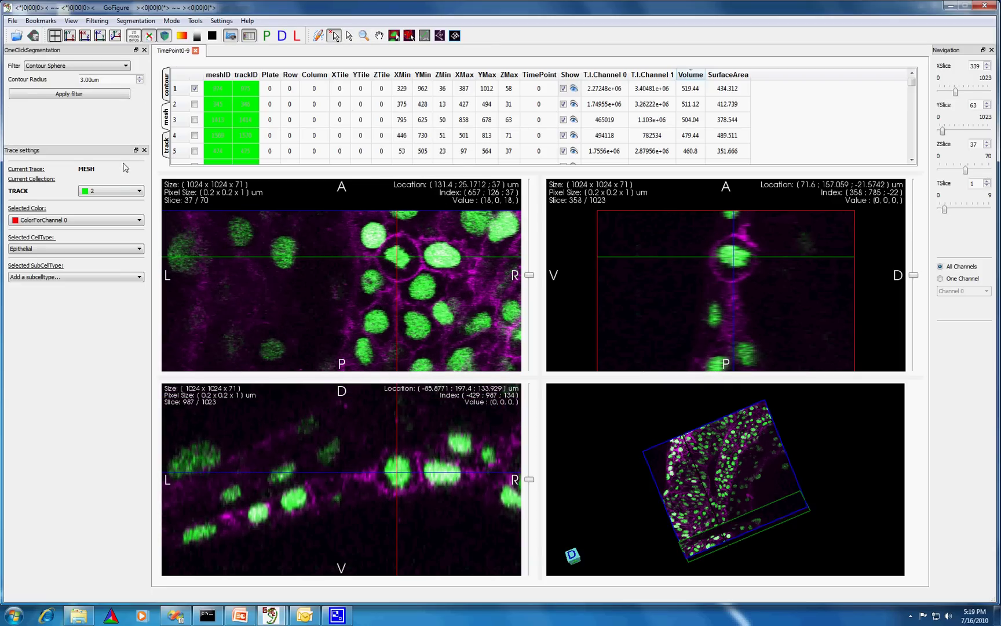
left_click(137, 192)
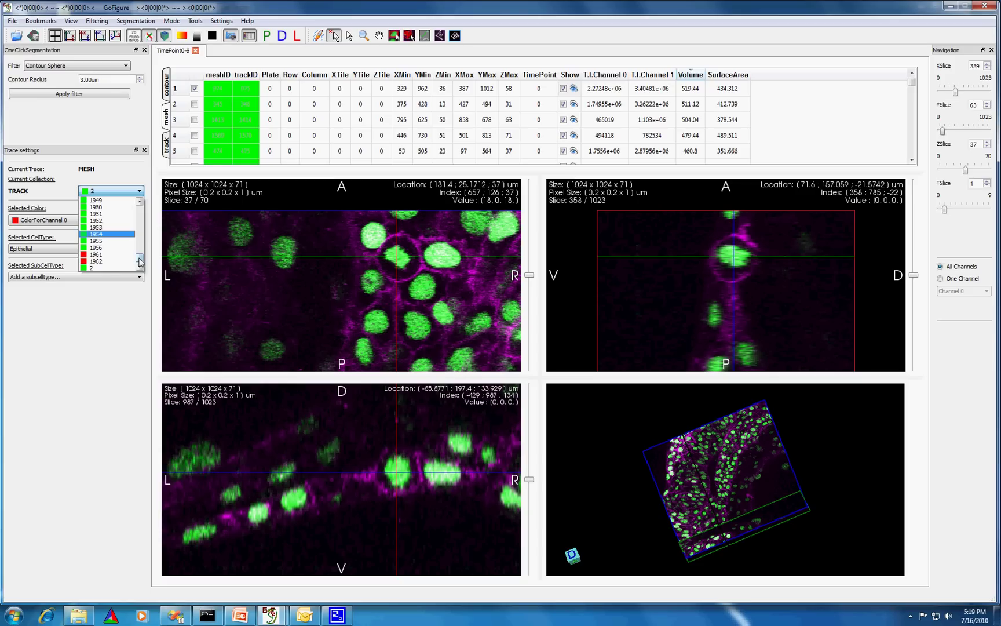
scroll(139, 261, "down", 2)
left_click(118, 268)
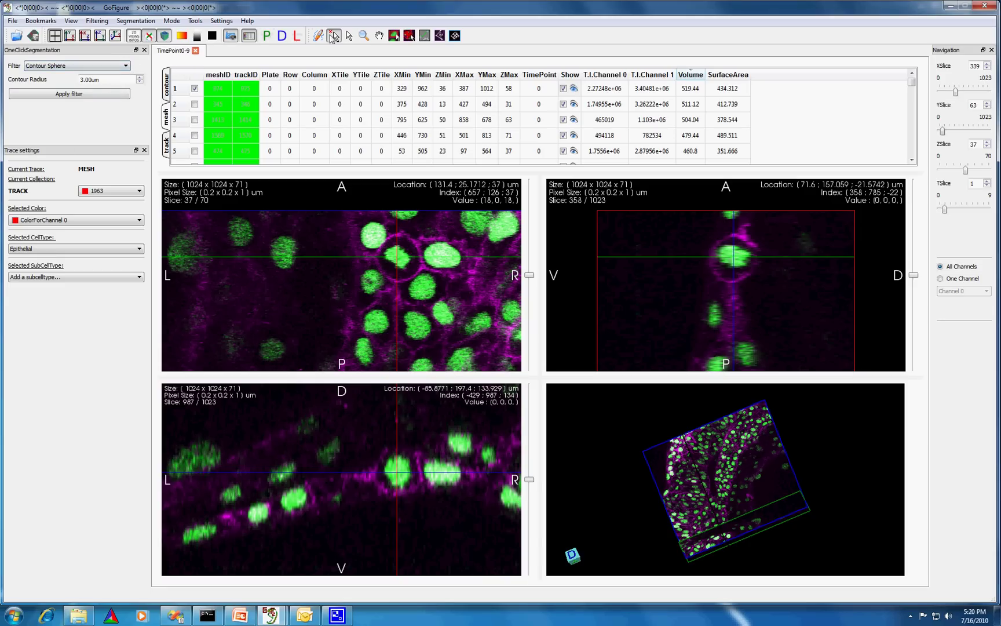
- Measure the distance from the dividing nucleus's edge to its centre in the full-screen XY view
left_click(363, 36)
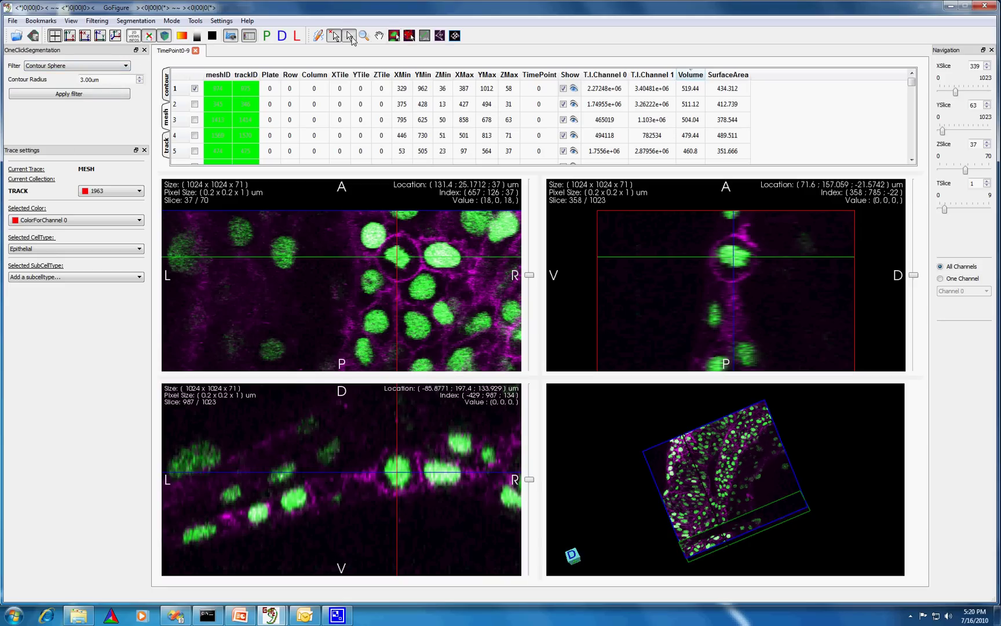
left_click(426, 37)
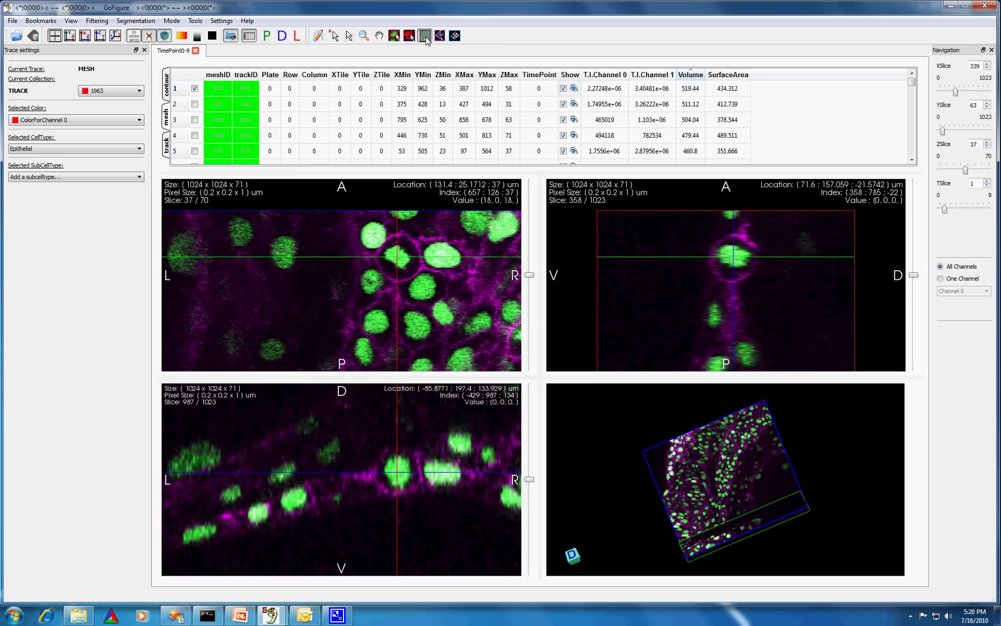
left_click(70, 36)
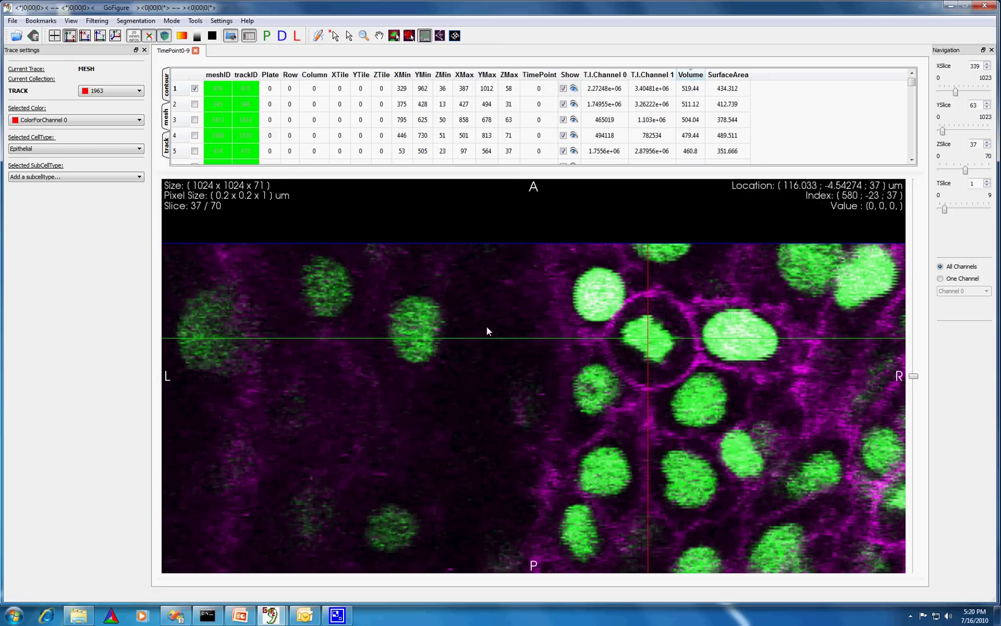
left_click_drag(621, 336, 649, 341)
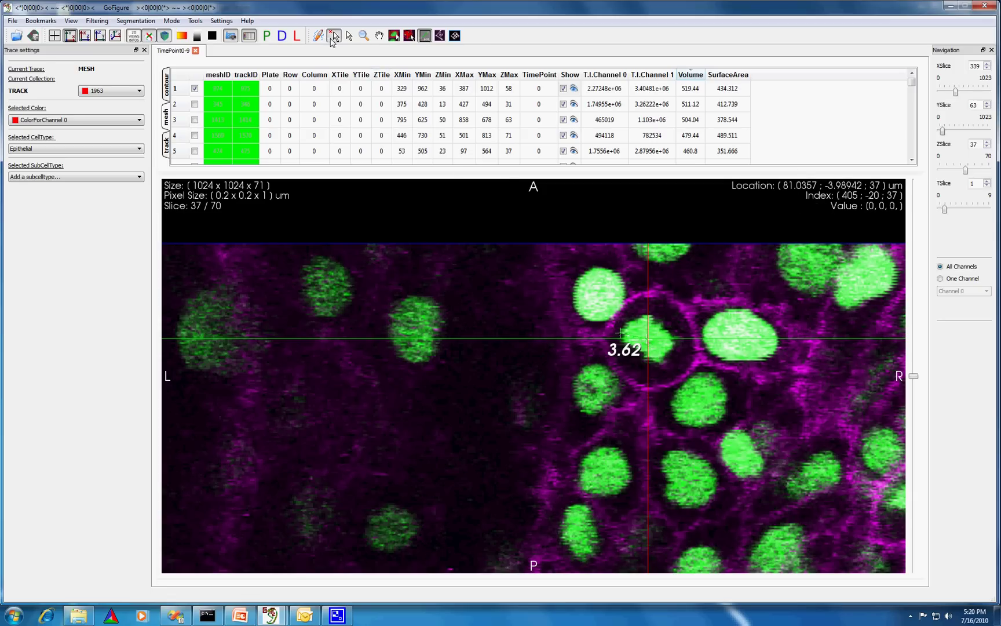
- Set one-click segmentation to the 3D Level Set filter with a contour radius of 3.60 um
left_click(334, 36)
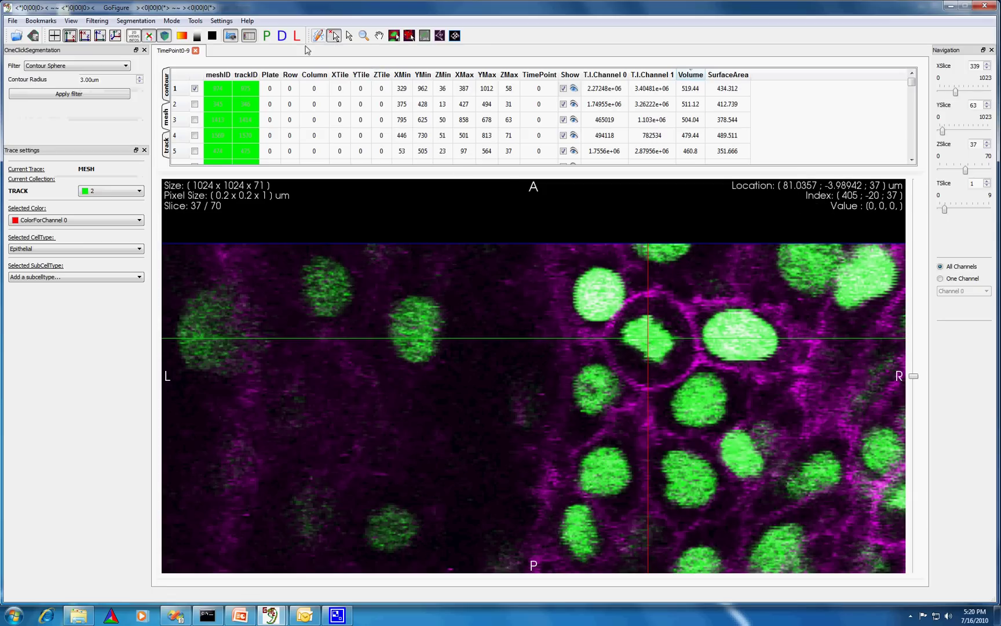
left_click(123, 67)
left_click(113, 65)
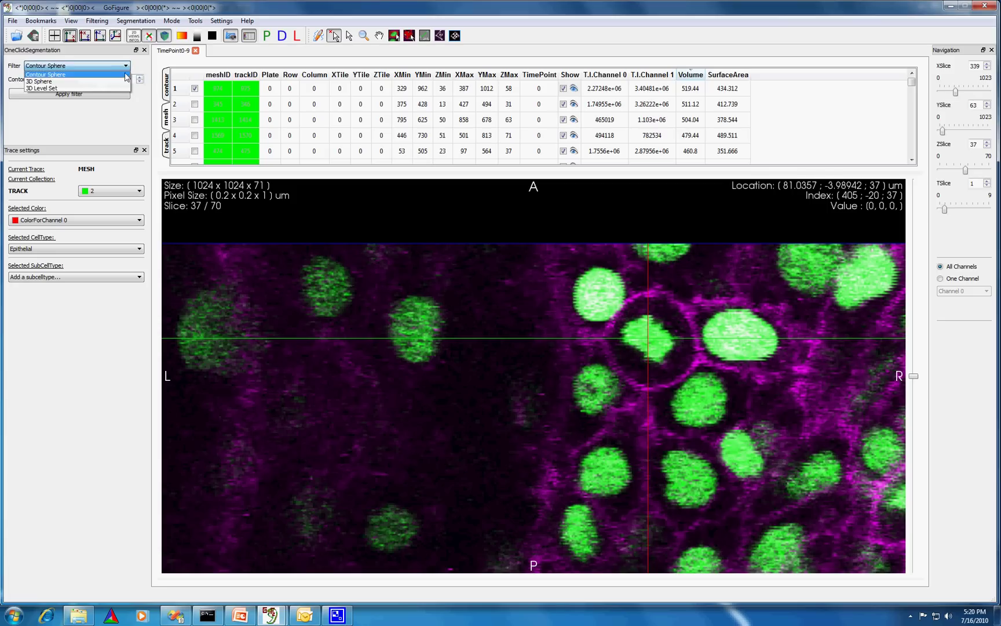
left_click(124, 87)
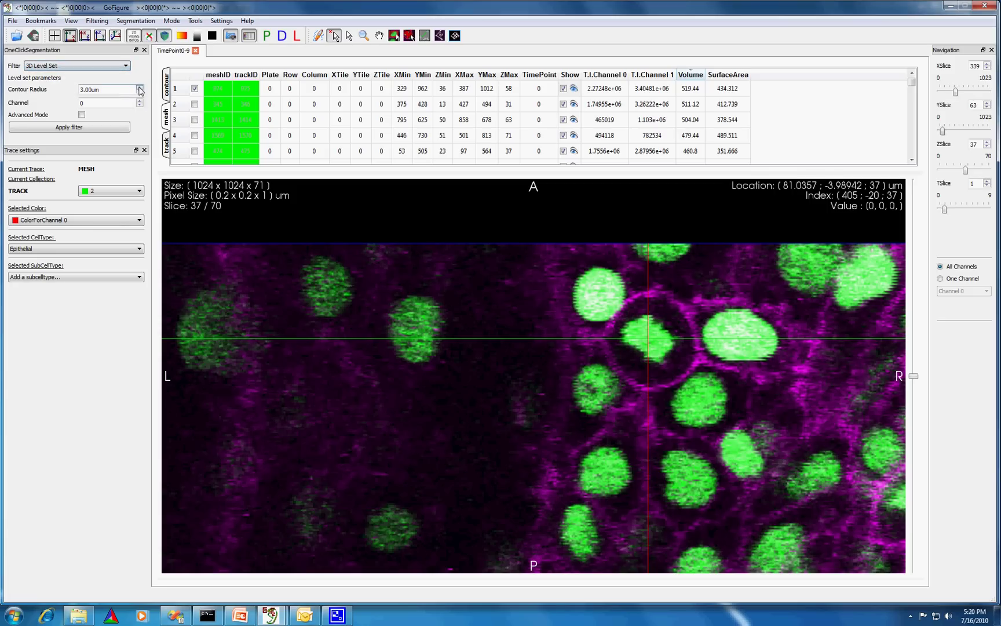
left_click(139, 87)
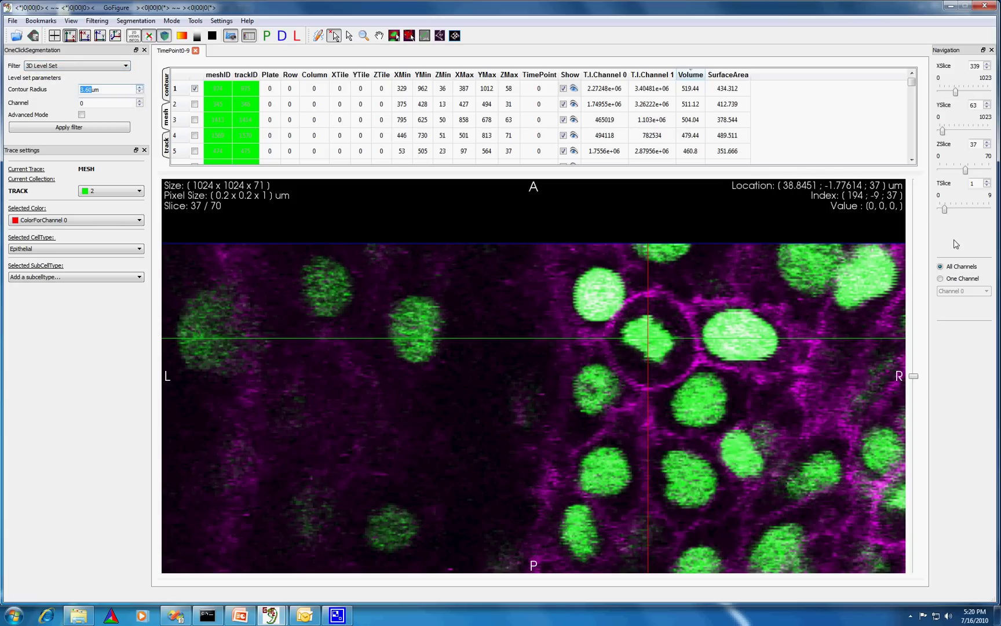
- View Channel 0 and Channel 1 individually to compare their signals, and display all channels again
left_click(954, 280)
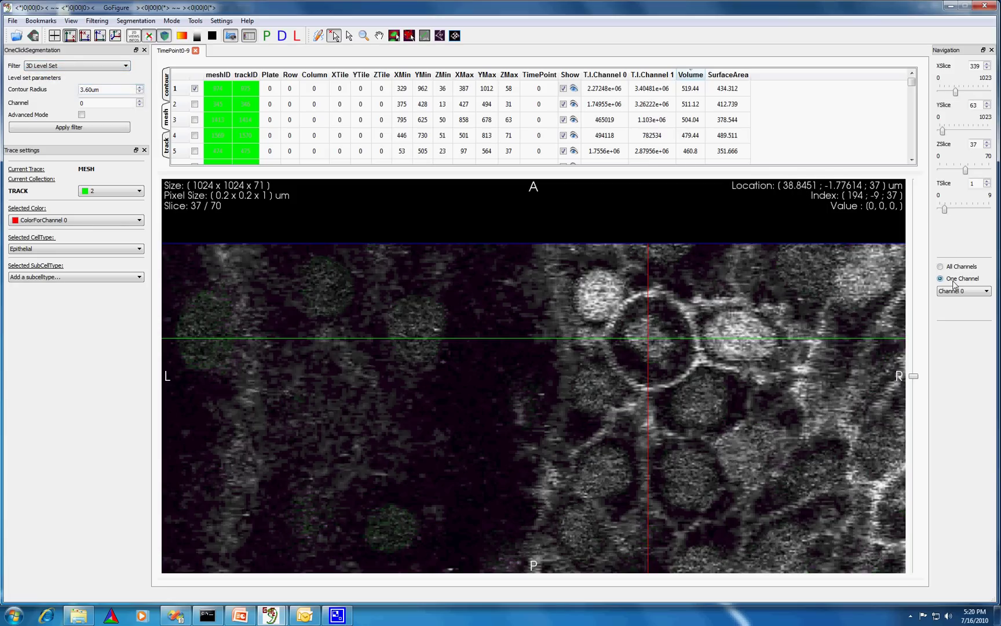
left_click(985, 291)
left_click(965, 307)
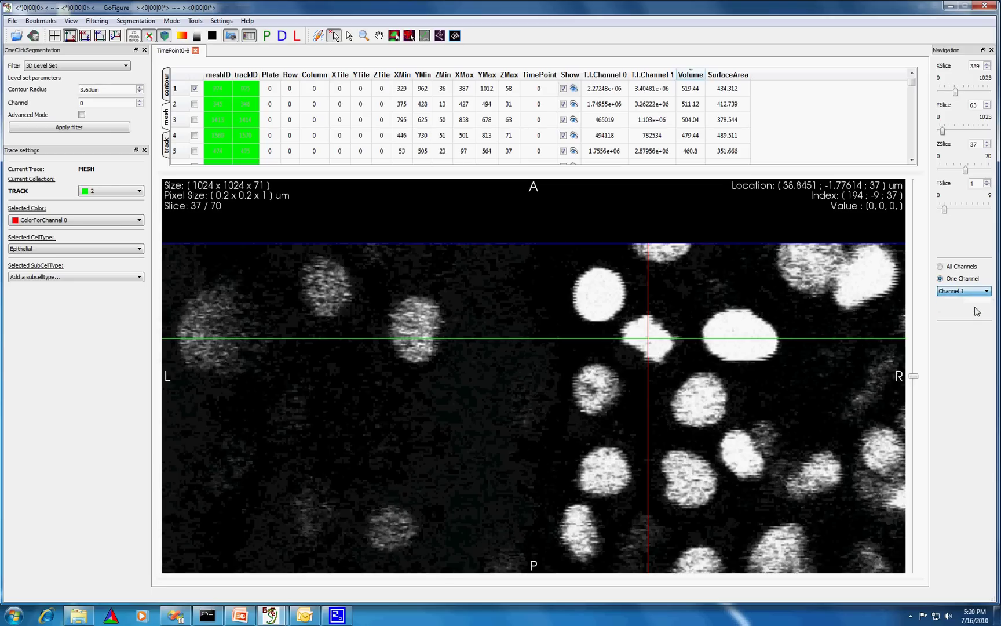
left_click(984, 291)
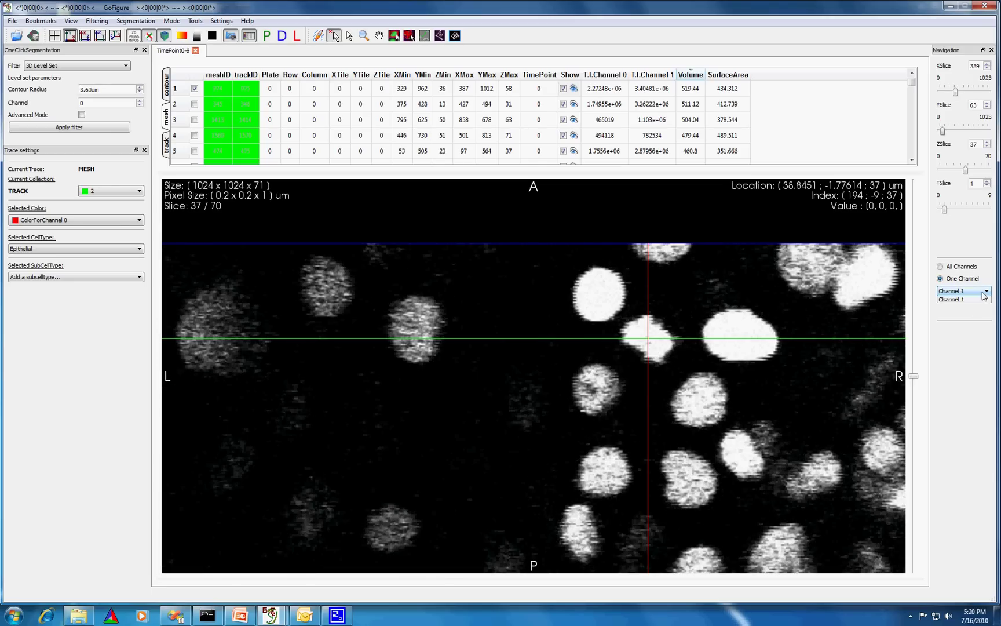
left_click(961, 299)
left_click(958, 267)
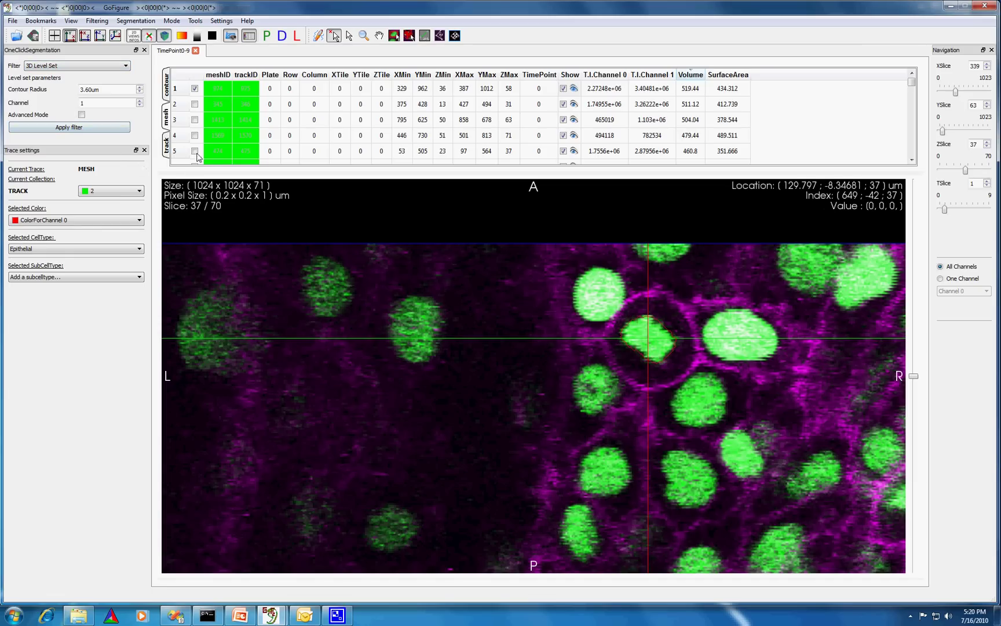
- Examine the dividing nucleus's segmentation in the full-screen 3D and XY views, and from another angle in 3D
scroll(903, 157, "down", 1)
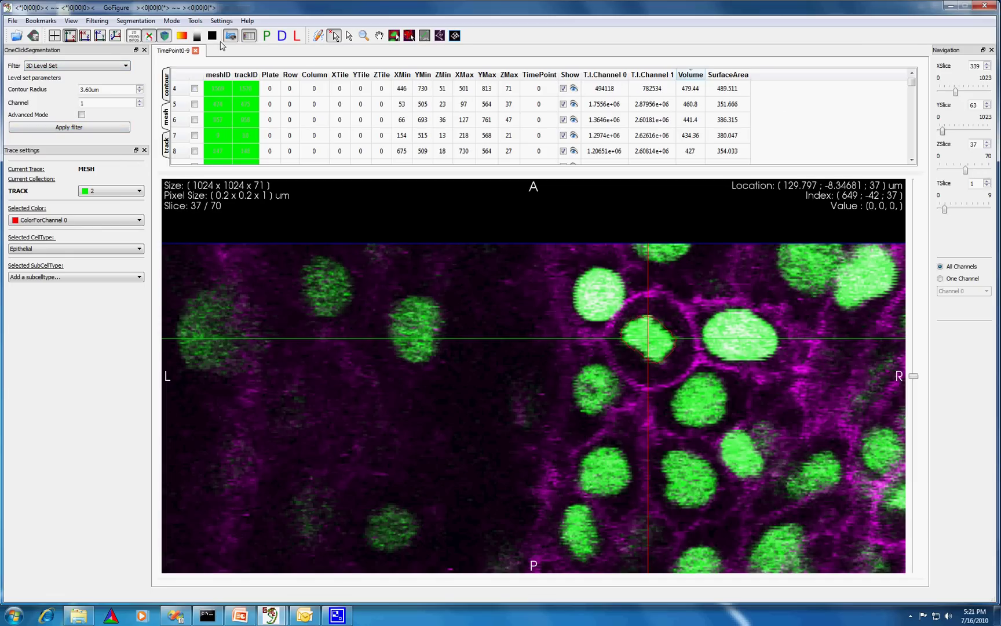
left_click(115, 36)
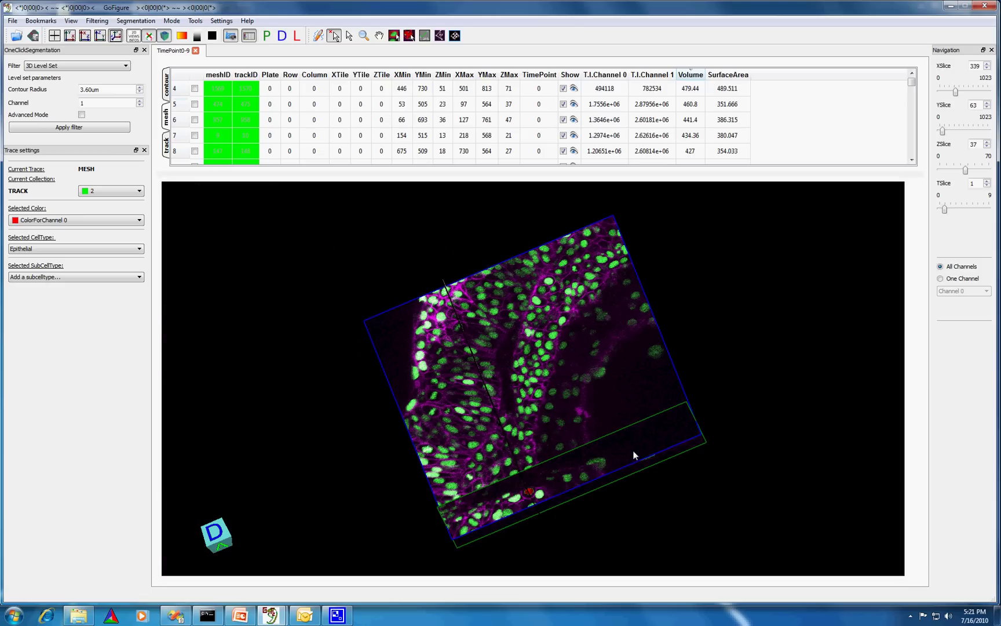
left_click(70, 36)
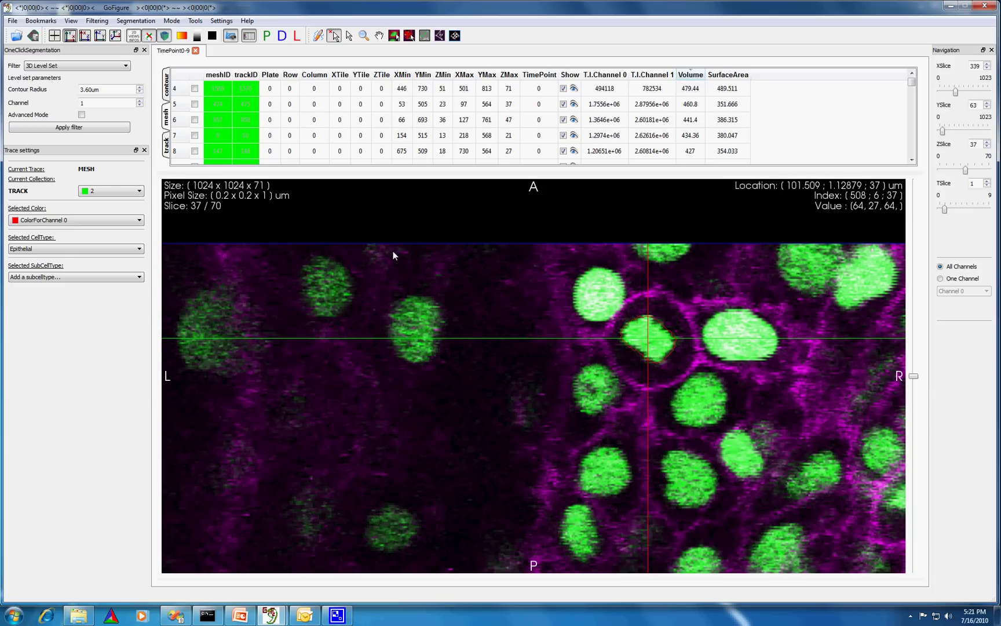
left_click(115, 35)
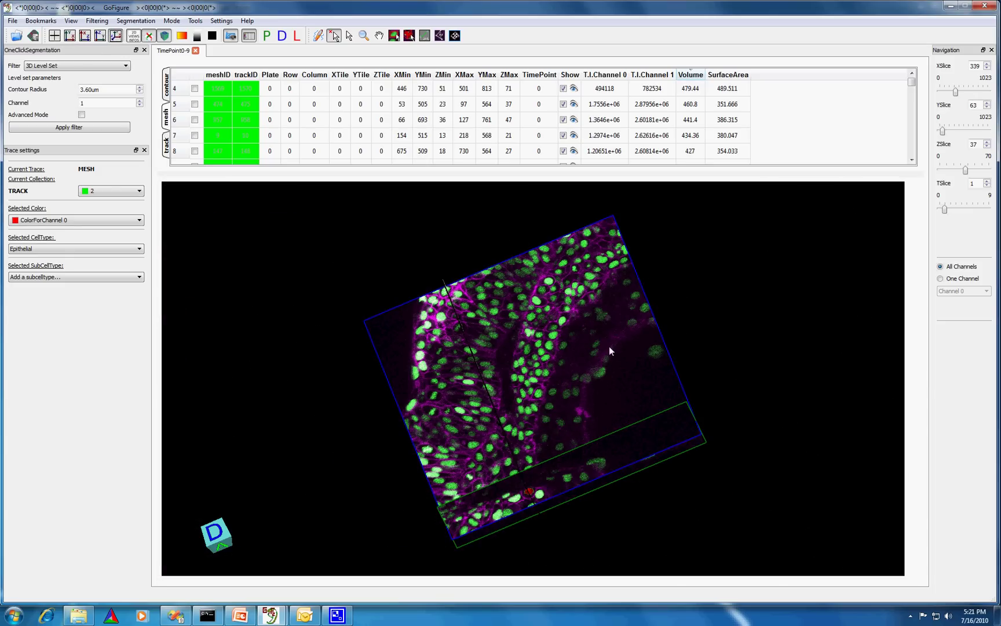
left_click_drag(609, 345, 542, 460)
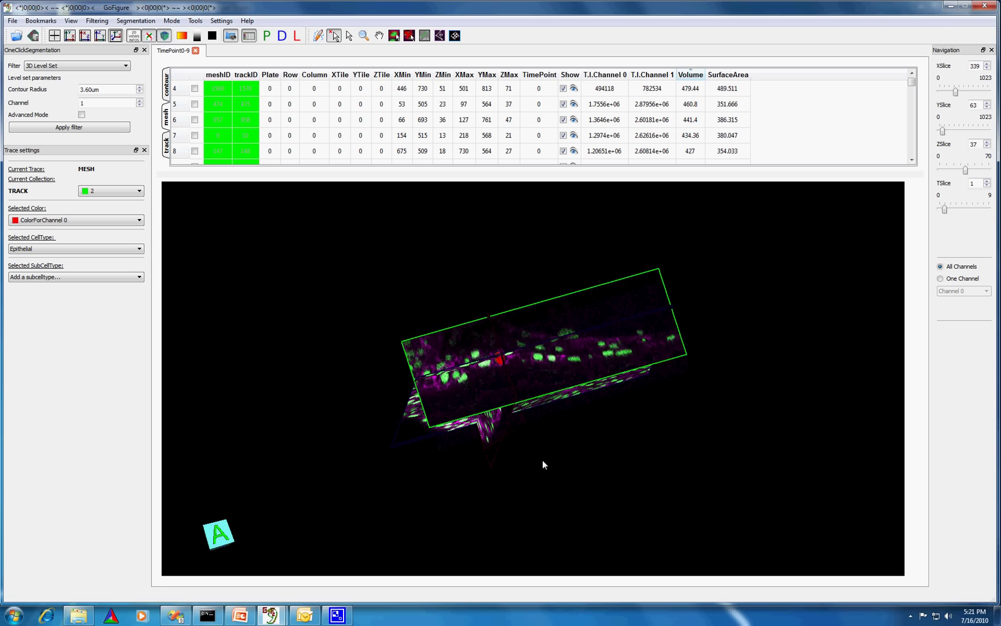
scroll(629, 264, "up", 5)
left_click_drag(521, 318, 641, 355)
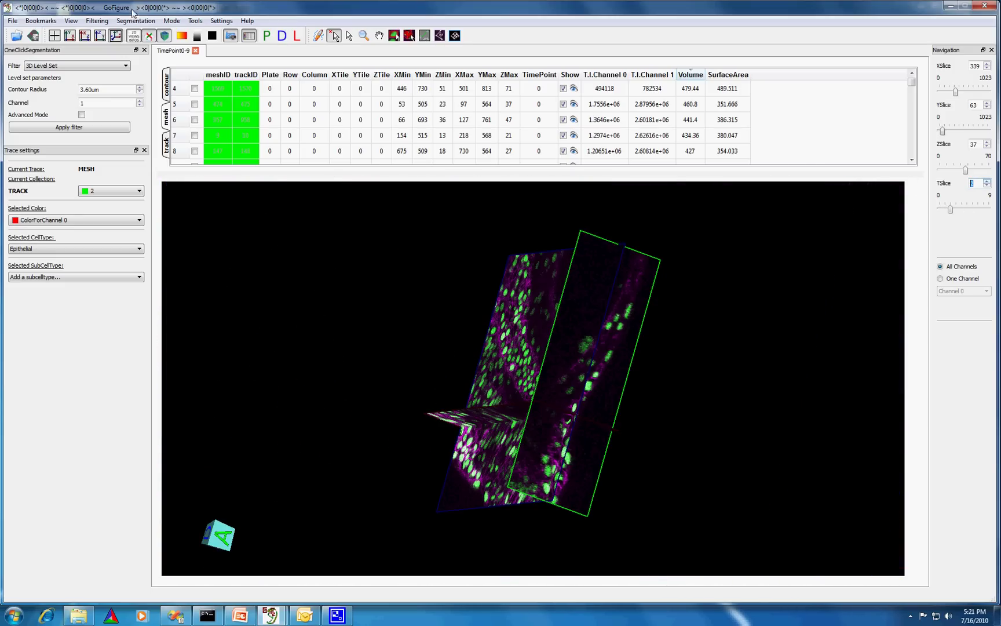
- Examine the dividing cell at the next time point in the quad view and the full-screen XY view
left_click(55, 35)
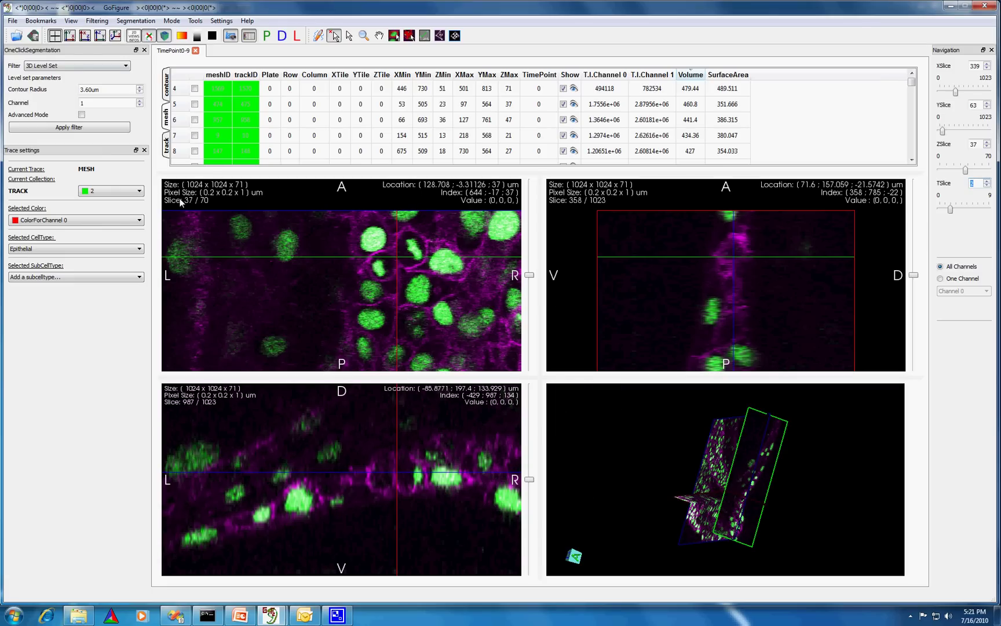
left_click(70, 36)
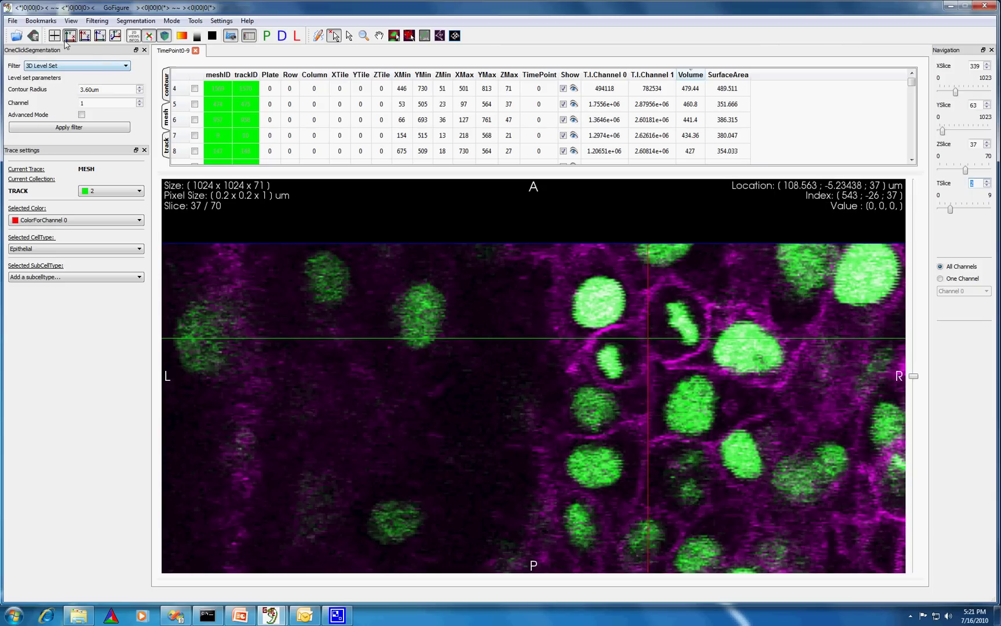
- Open the 2DContoursExample bookmark
left_click(41, 21)
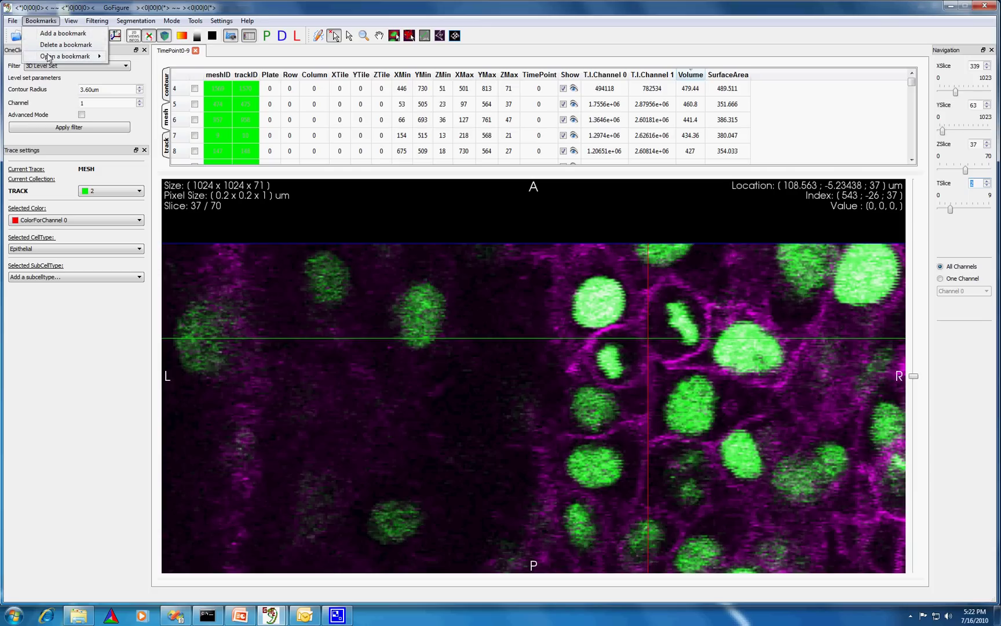
mouse_move(50, 58)
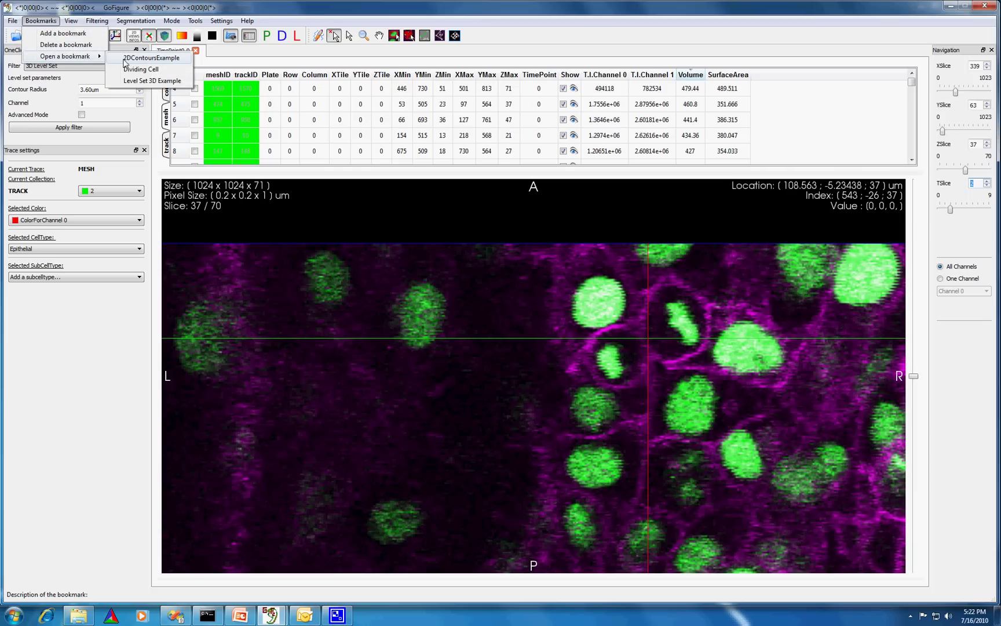
left_click(150, 61)
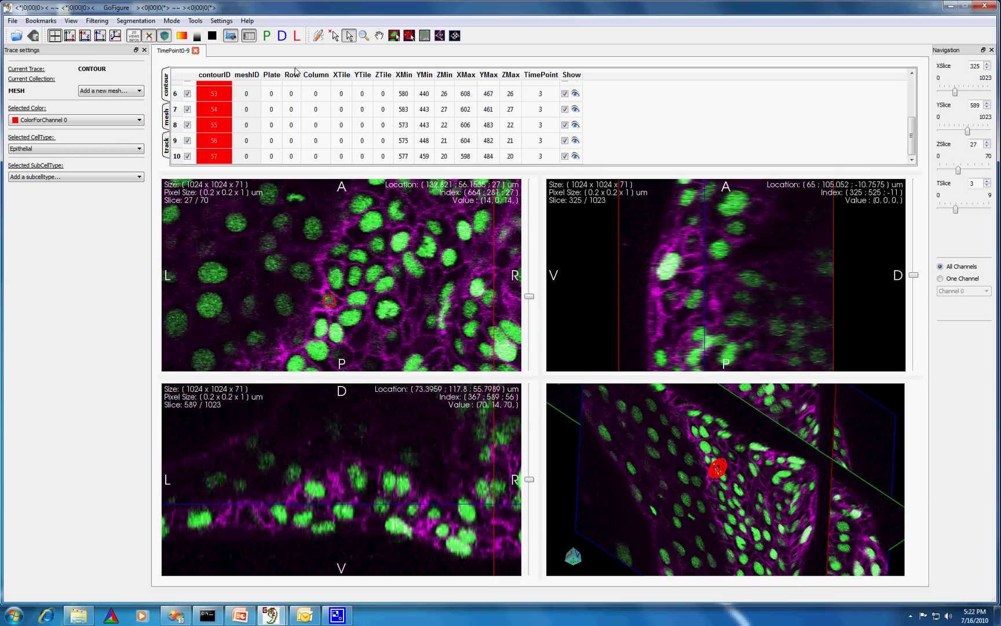
- Show the XZ slice view full screen and open the Video Recorder tool, giving it more room
mouse_move(686, 474)
left_mouse_down()
mouse_move(697, 491)
mouse_move(684, 496)
left_mouse_up()
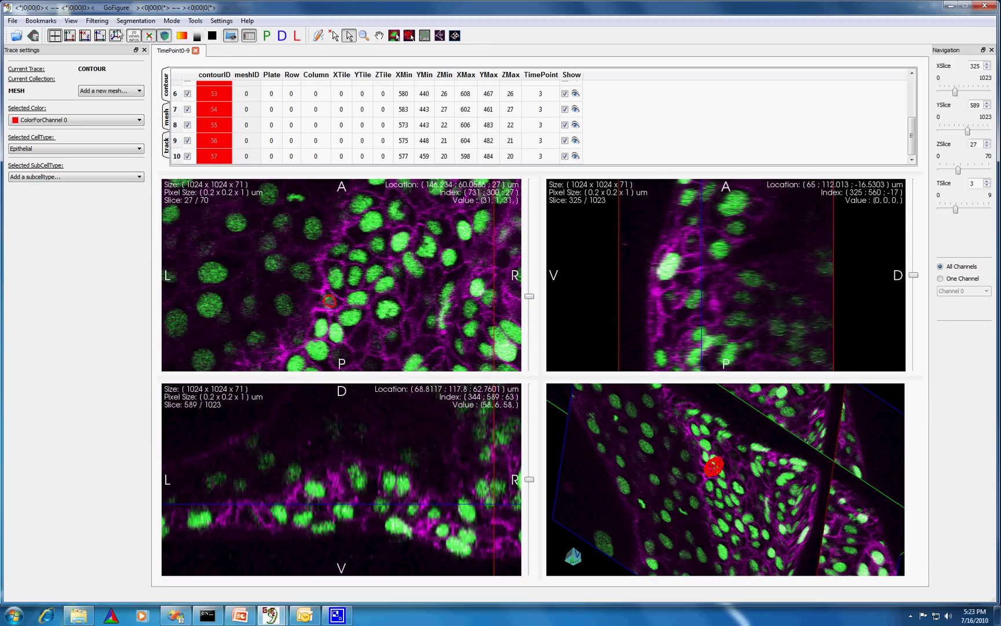
left_click(84, 35)
left_click(196, 21)
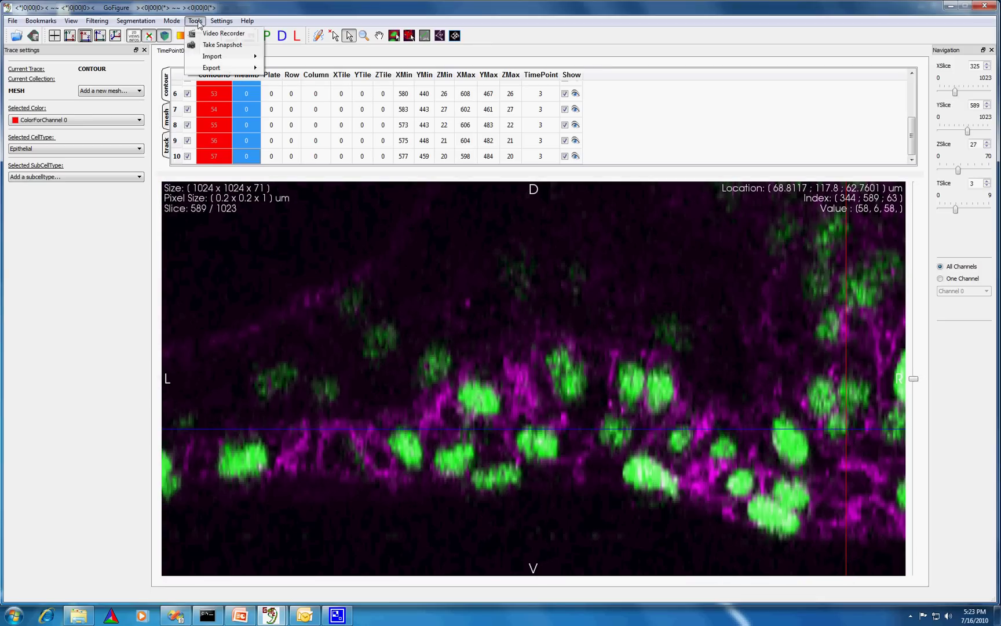
left_click(223, 33)
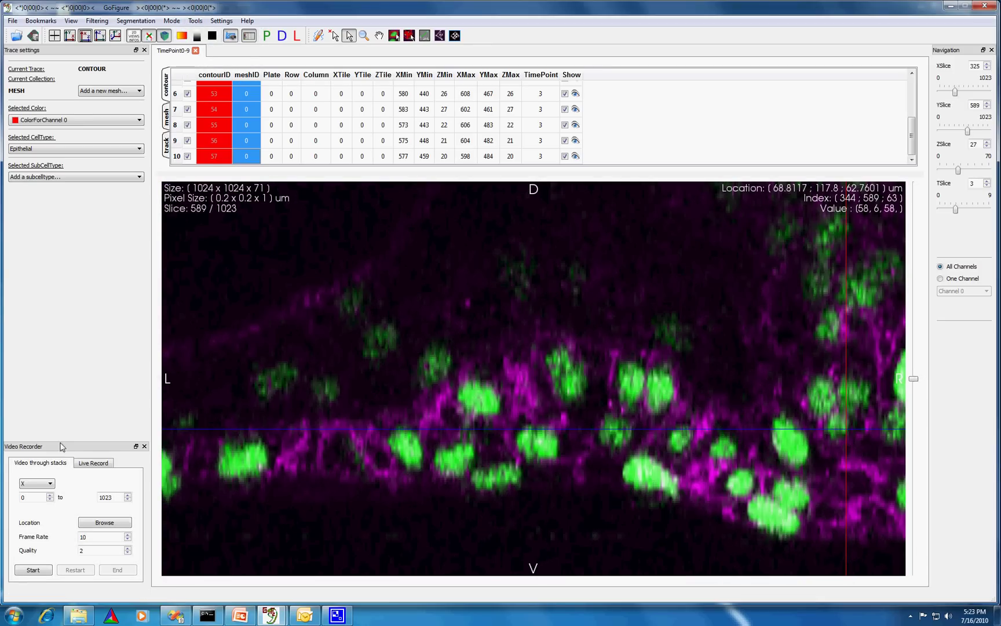
left_click_drag(62, 447, 137, 184)
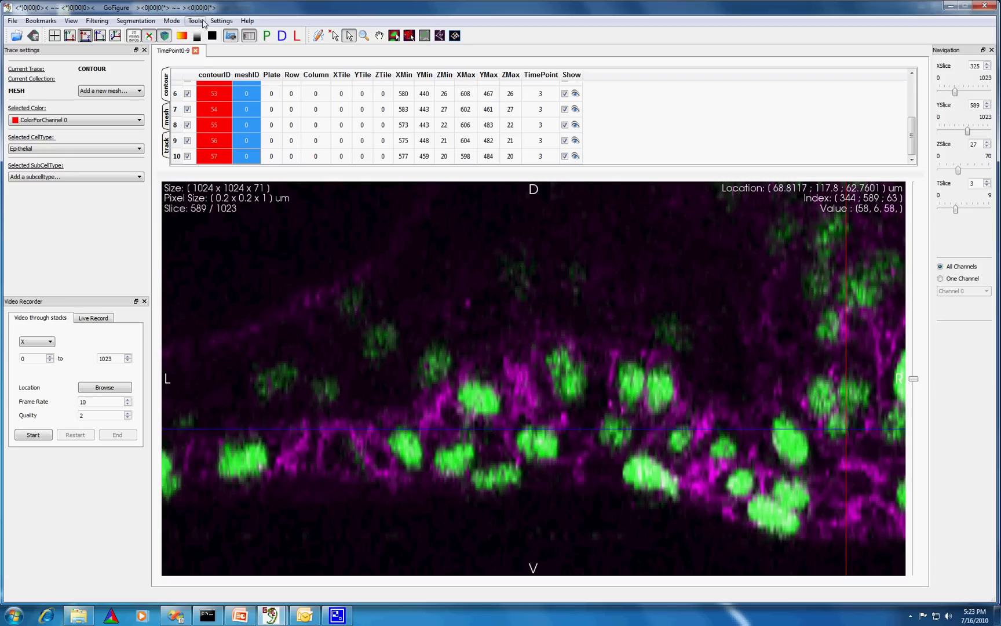
- Review the snapshot tool and the actions available for contours in the contour table
left_click(197, 21)
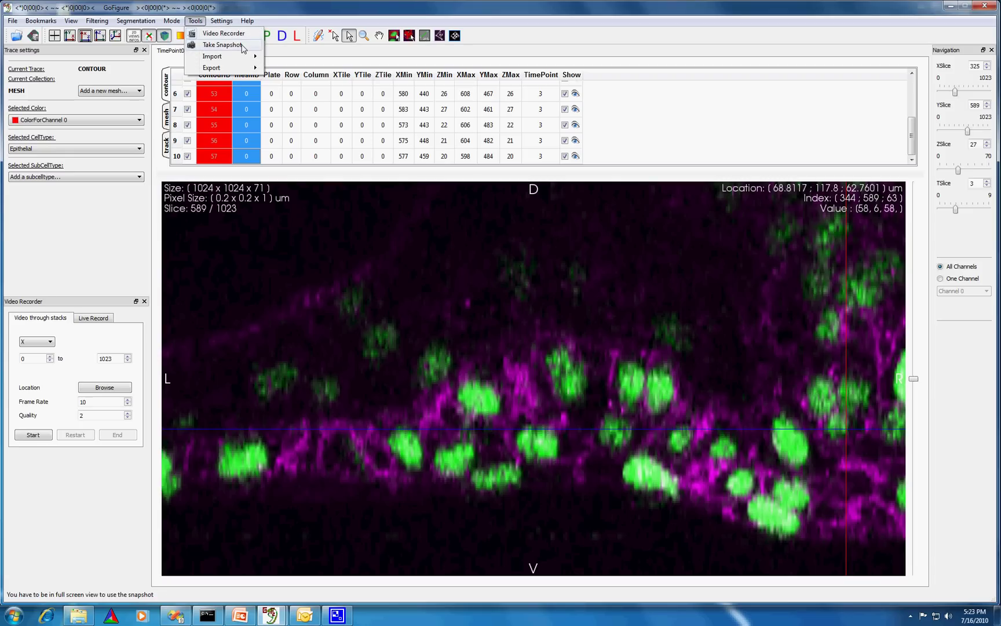
left_click(122, 60)
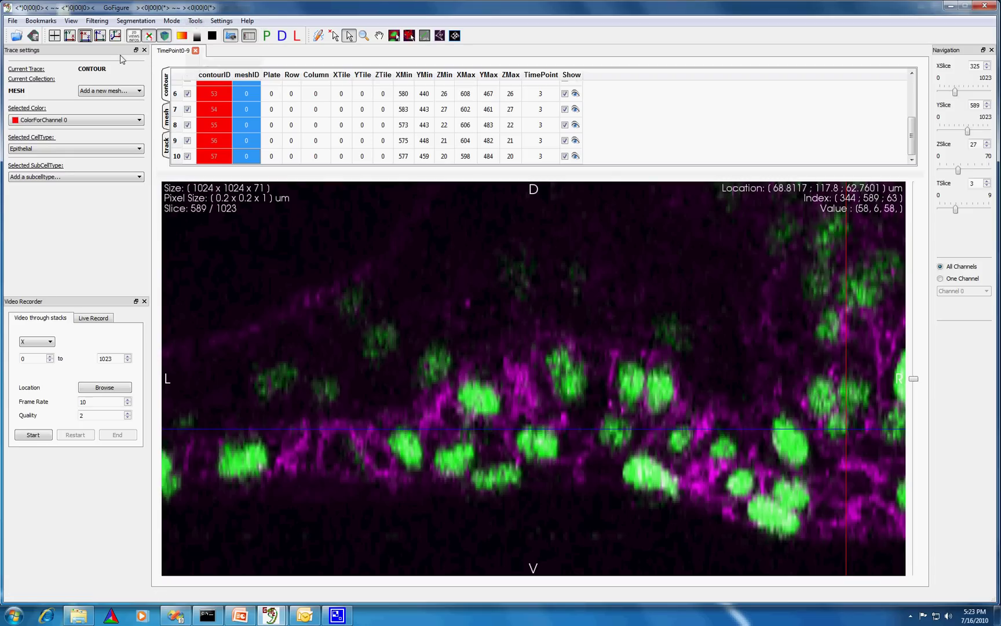
right_click(317, 99)
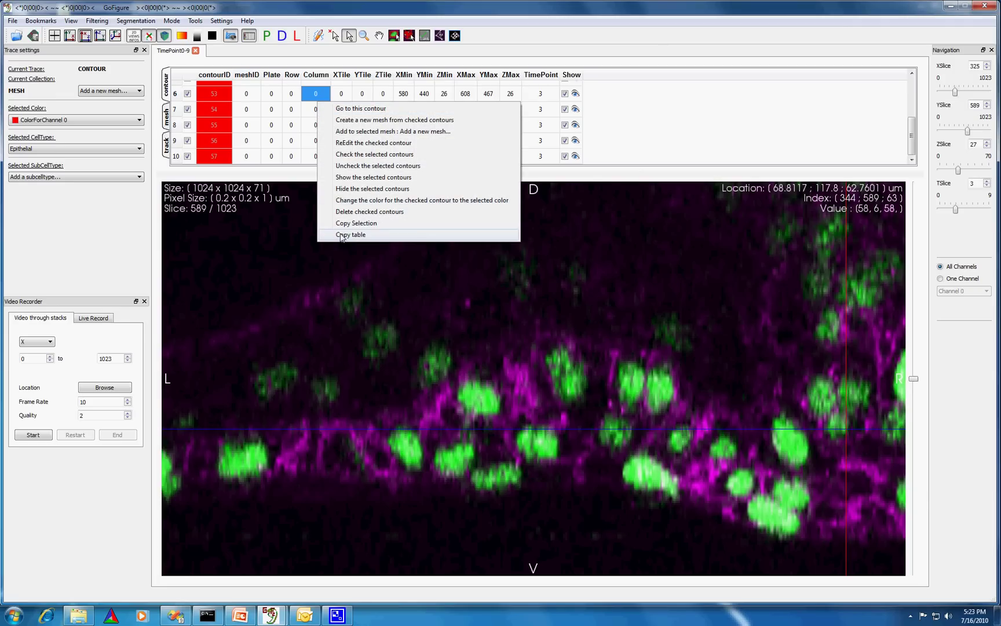
left_click(291, 140)
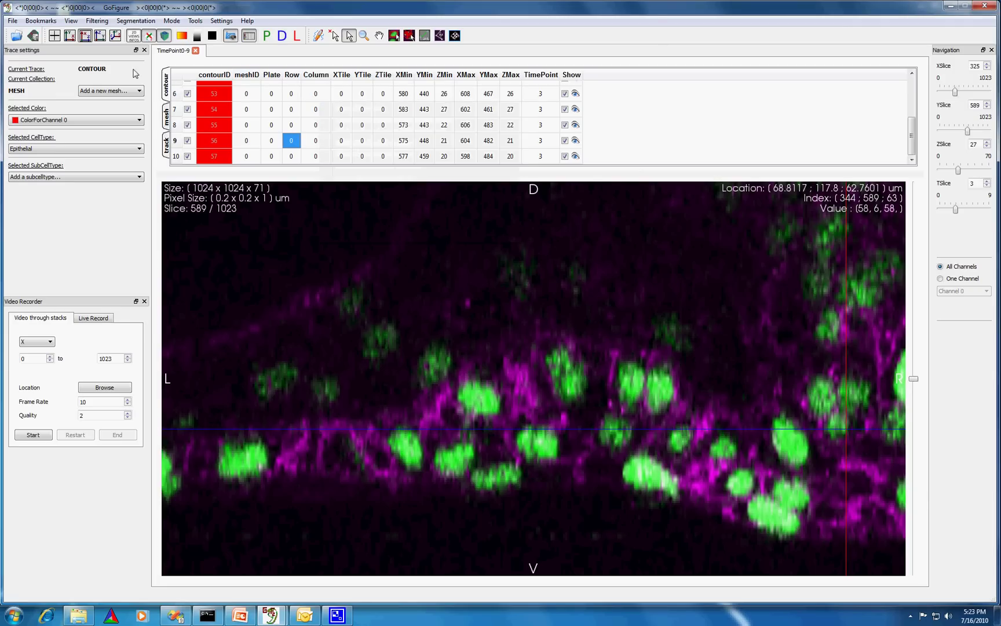
- Return to the quad view and examine the nucleus's red contours through Z slices 27 to 19 and back
left_click(55, 36)
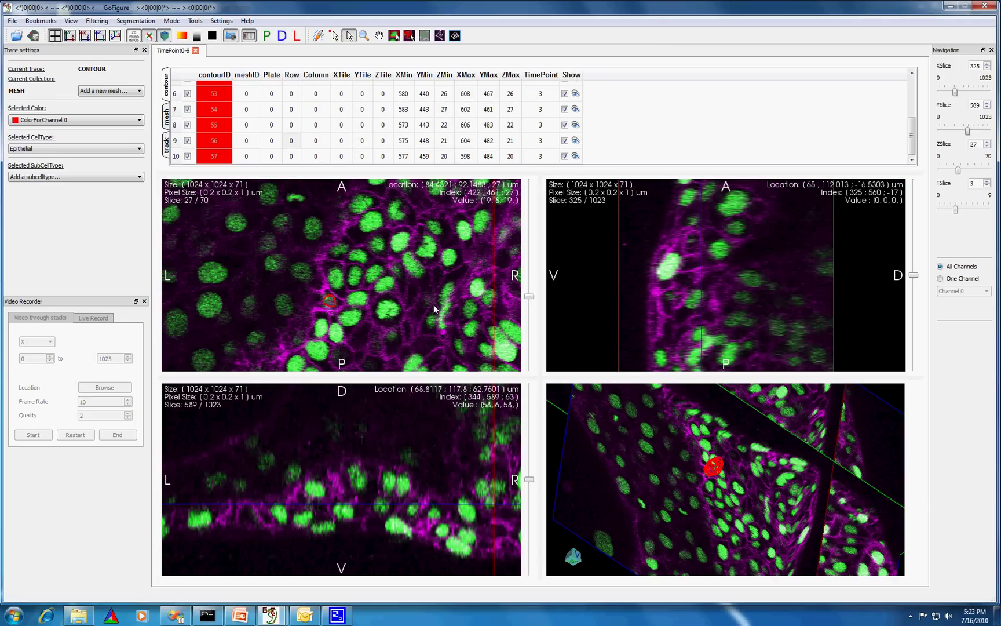
scroll(435, 309, "down", 4)
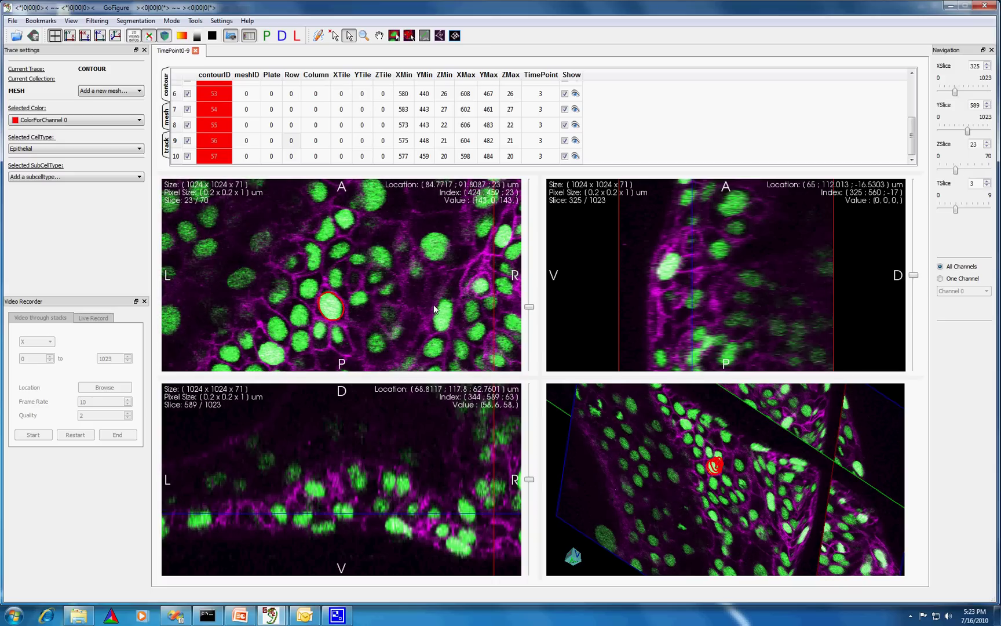
scroll(435, 309, "down", 4)
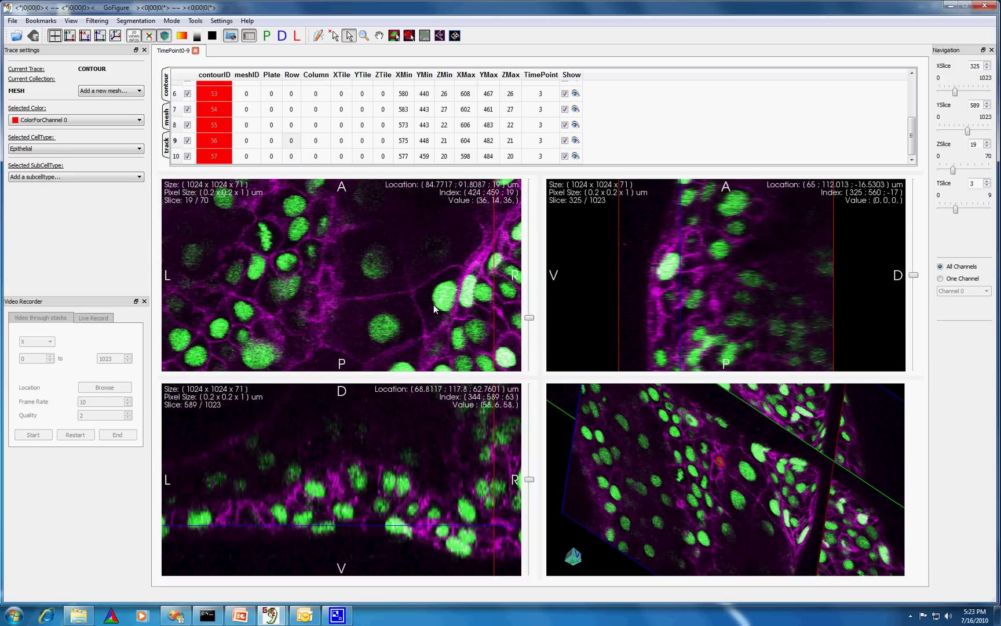
scroll(435, 308, "up", 3)
scroll(435, 309, "up", 4)
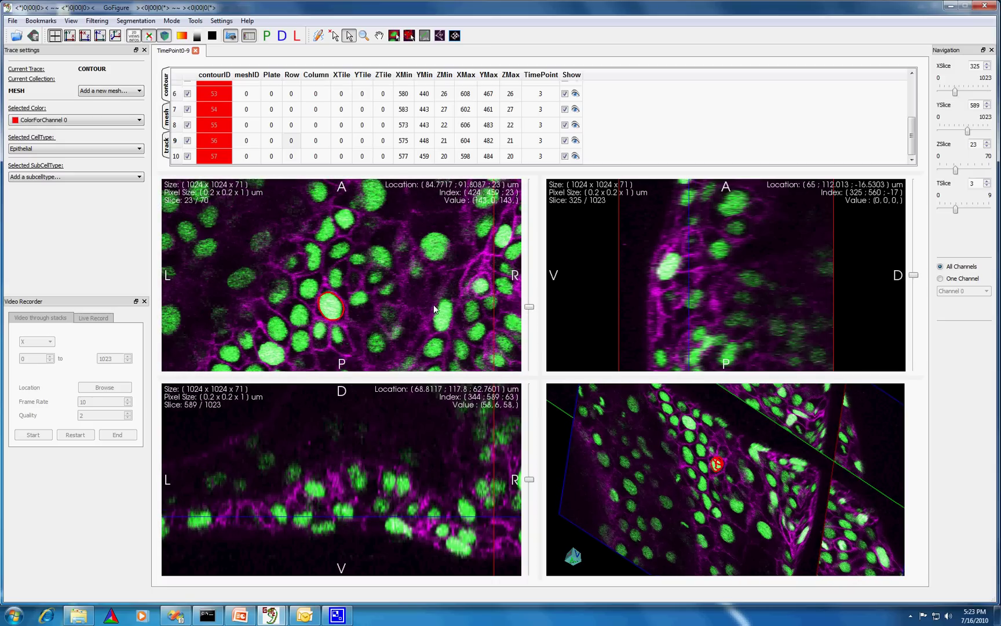
scroll(435, 309, "up", 2)
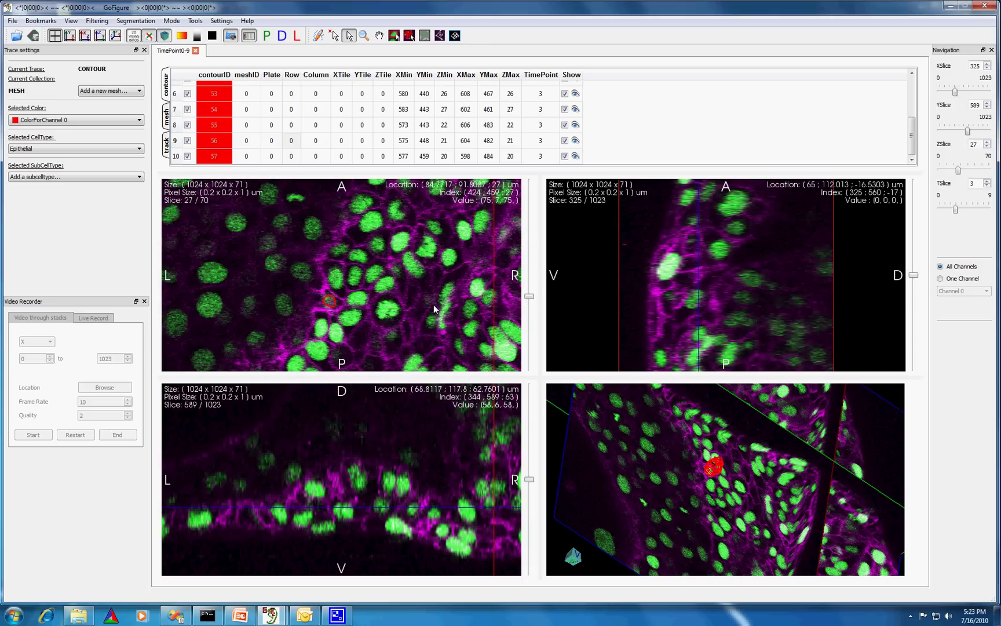
scroll(426, 325, "down", 1)
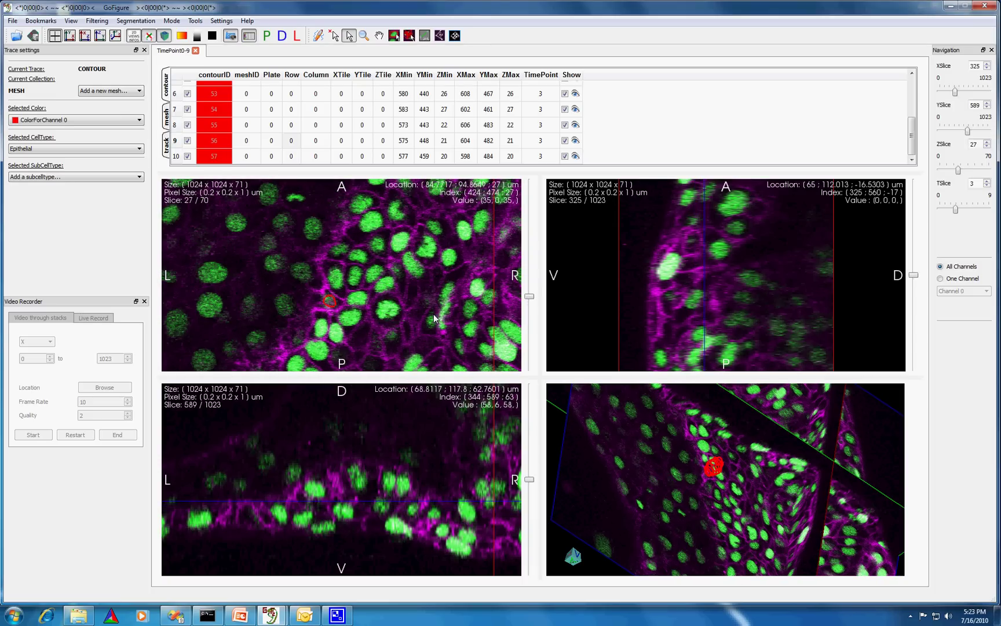
- Examine the stack of red contours up close from the side in the 3D view
left_click_drag(645, 511, 656, 496)
scroll(656, 496, "up", 5)
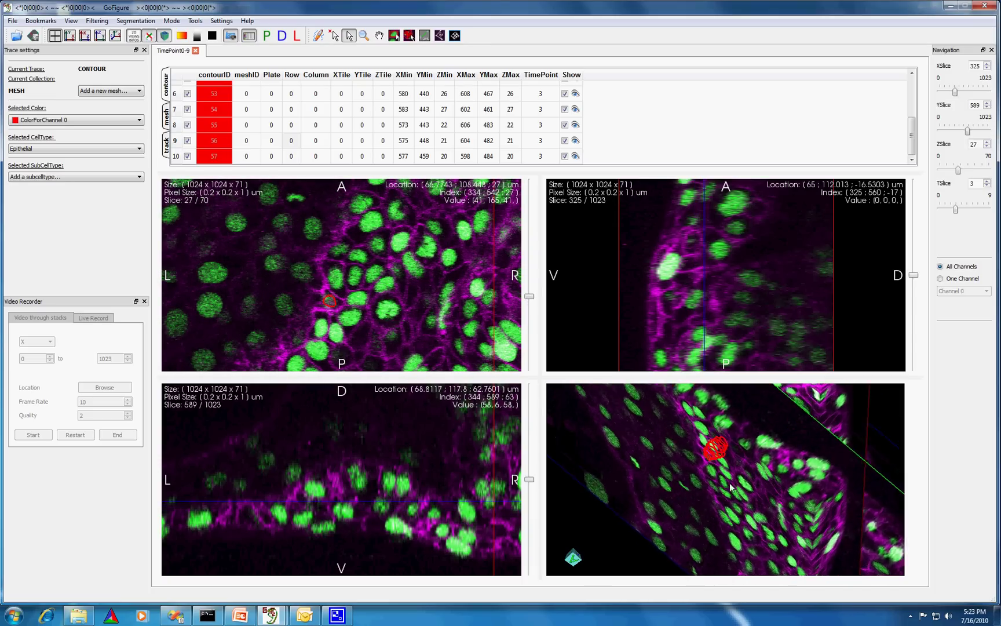
left_click_drag(583, 464, 619, 468)
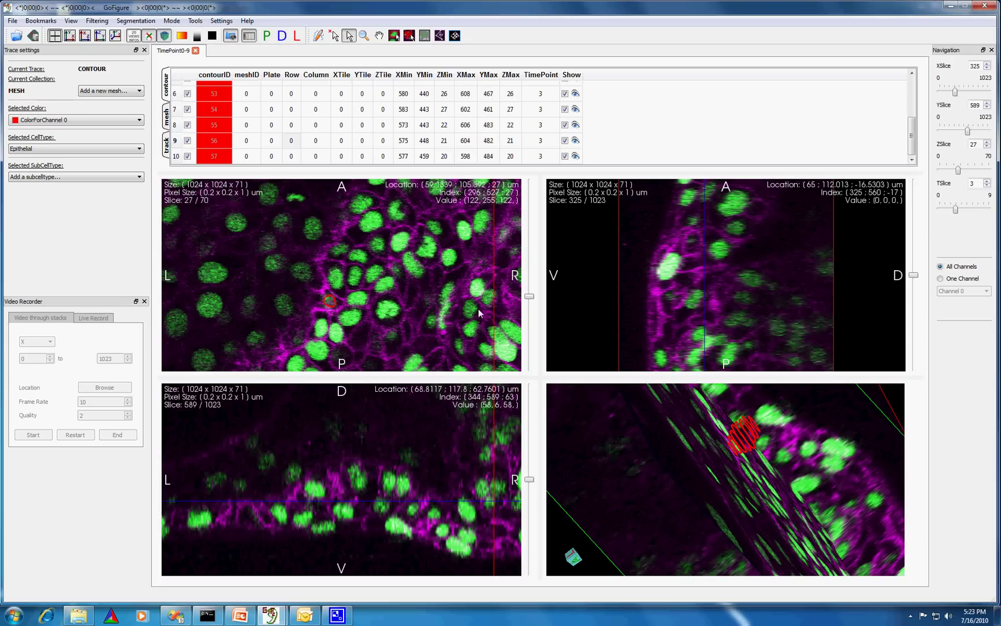
- View the available help resources, including the GoFigure2 website and mailing lists
left_click(247, 21)
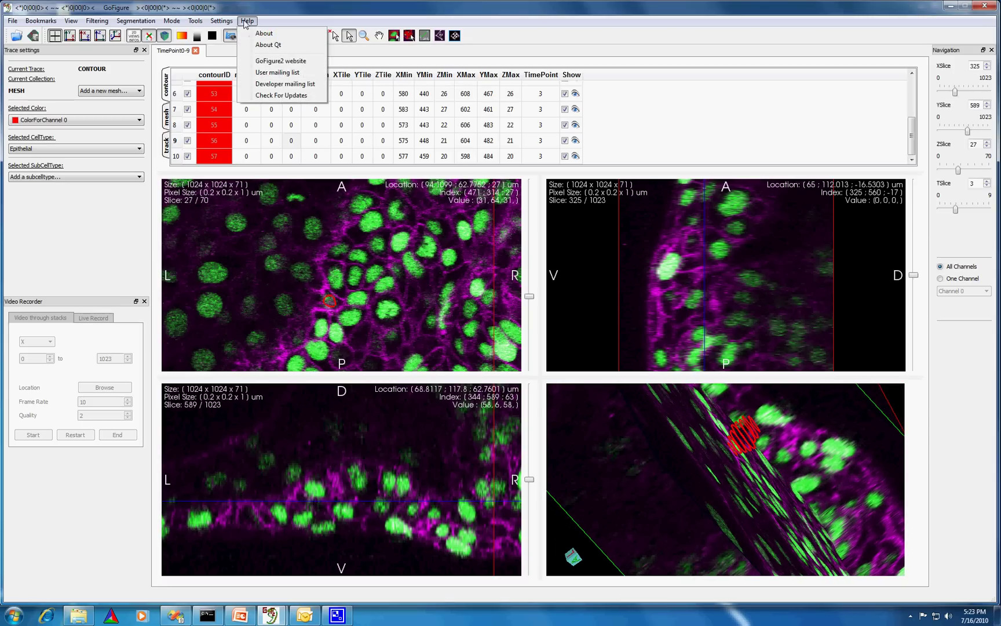